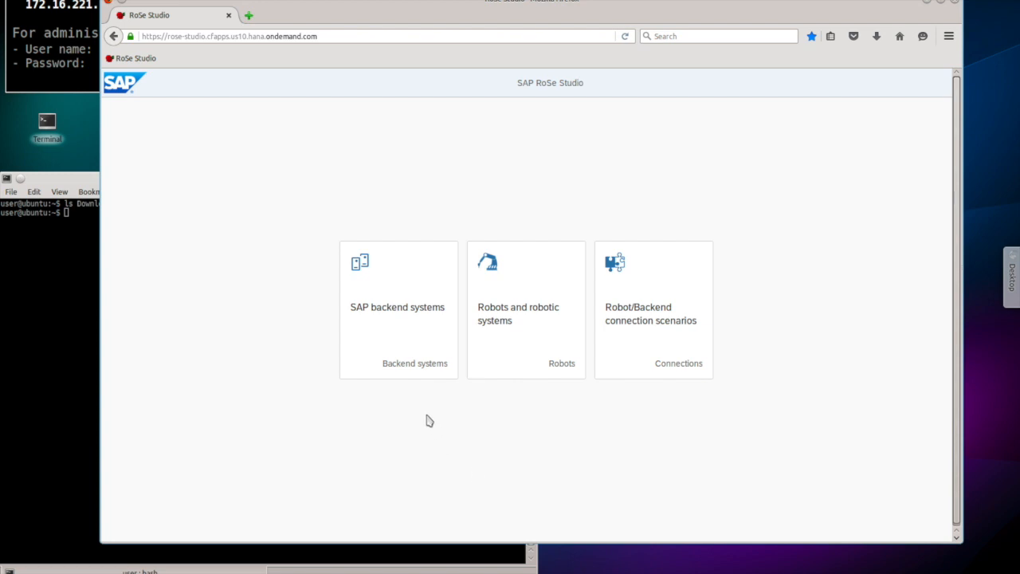
Step: Open the cws-demo backend, scroll through its demoObjects JSON, and return to the backend systems list
left_click(417, 316)
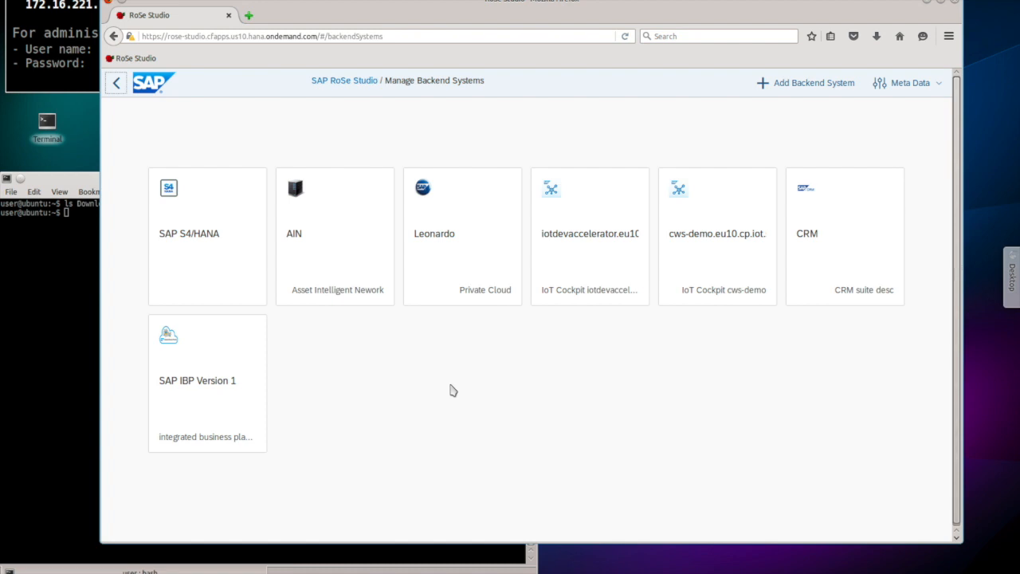
left_click(698, 249)
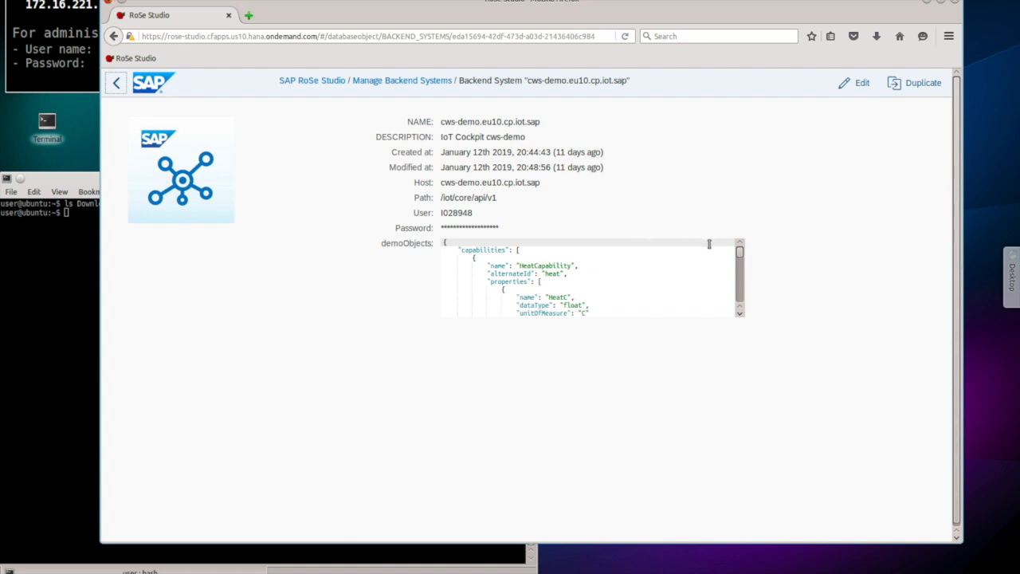
mouse_move(740, 256)
left_mouse_down()
mouse_move(741, 292)
mouse_move(741, 255)
left_mouse_up()
left_click(398, 84)
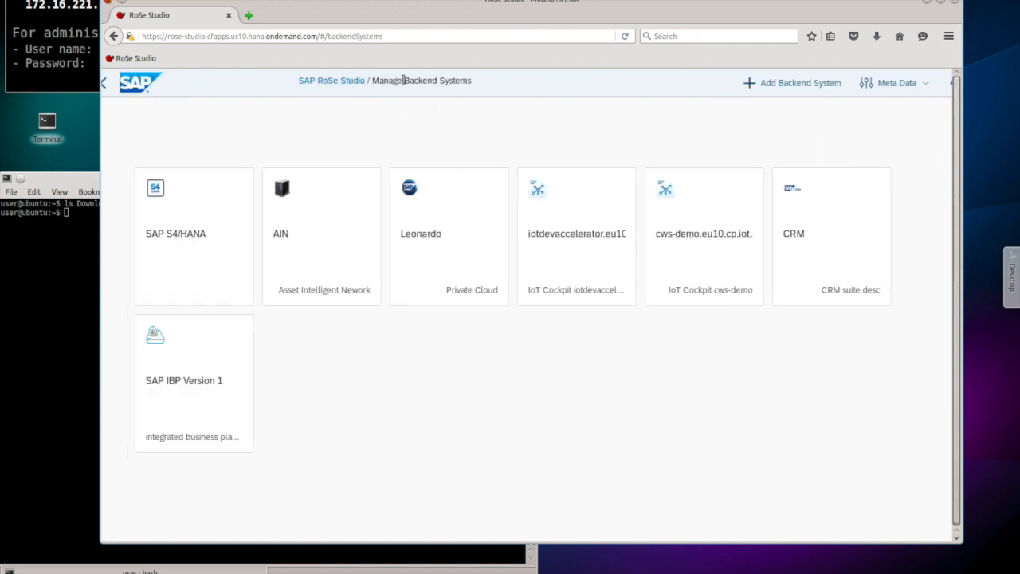
Step: Add a field named 'Client' of type String to the BACKEND_SYSTEMS table
left_click(910, 90)
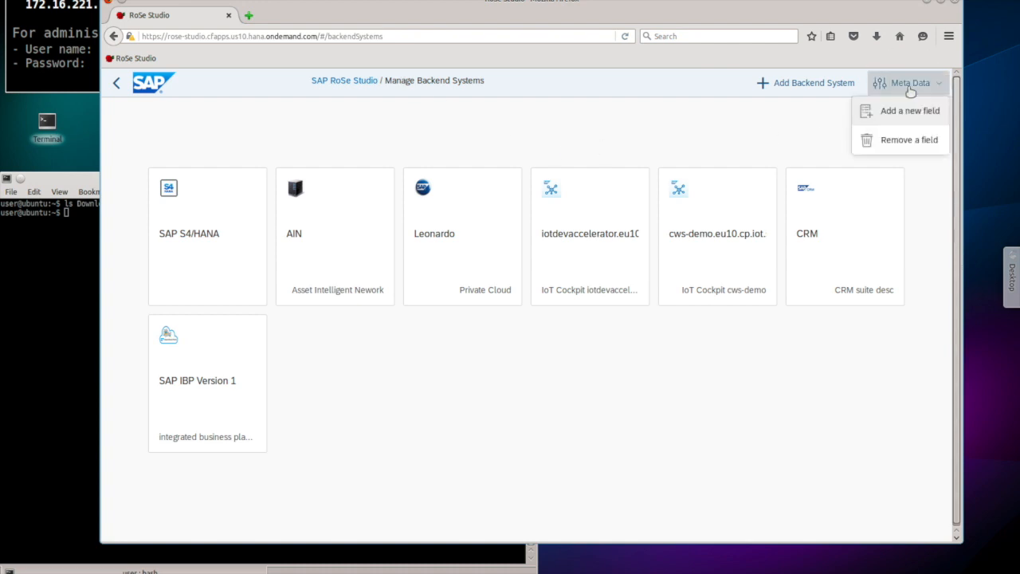
left_click(911, 113)
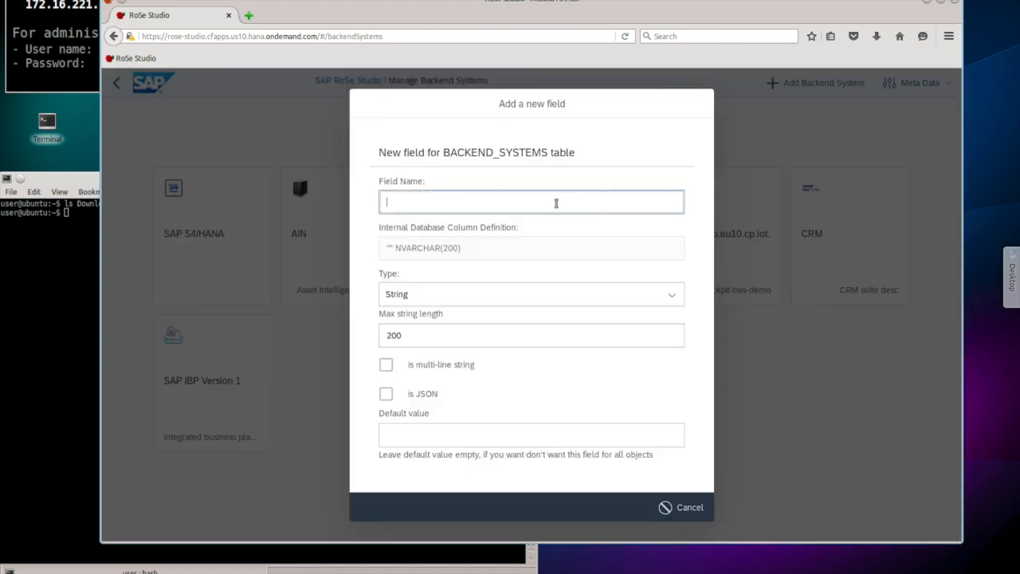
type("Client")
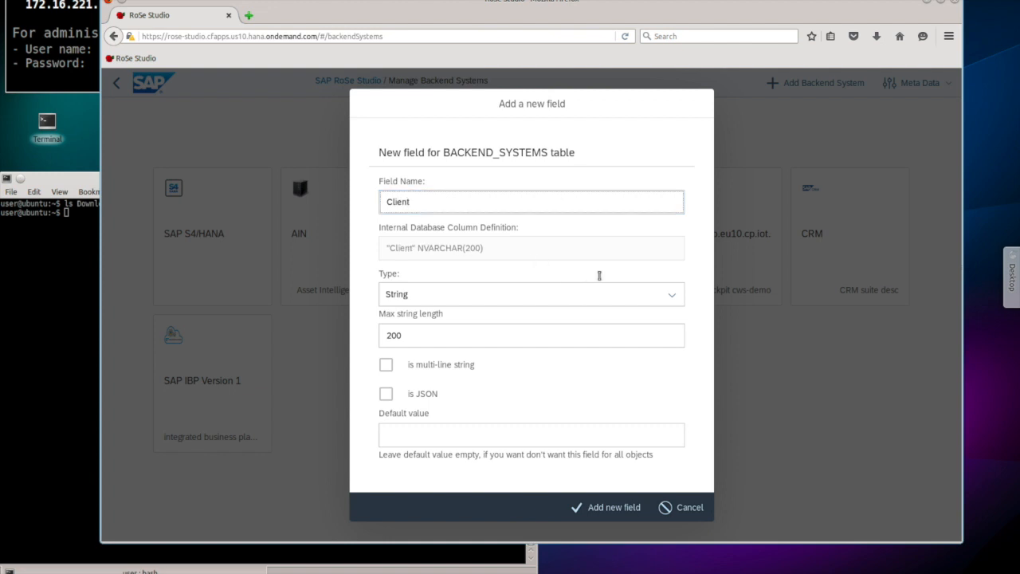
left_click(668, 295)
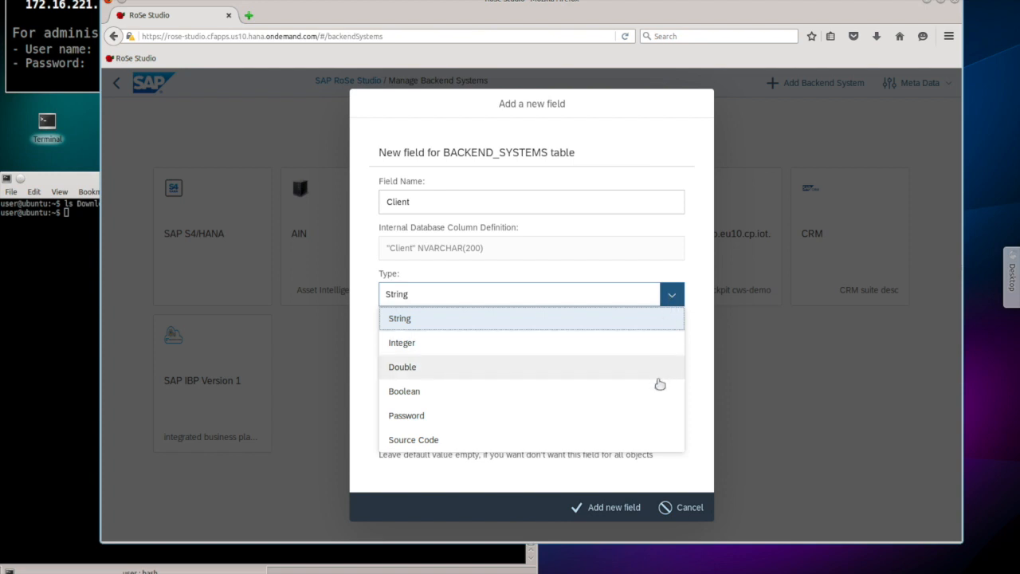
left_click(693, 322)
left_click(615, 509)
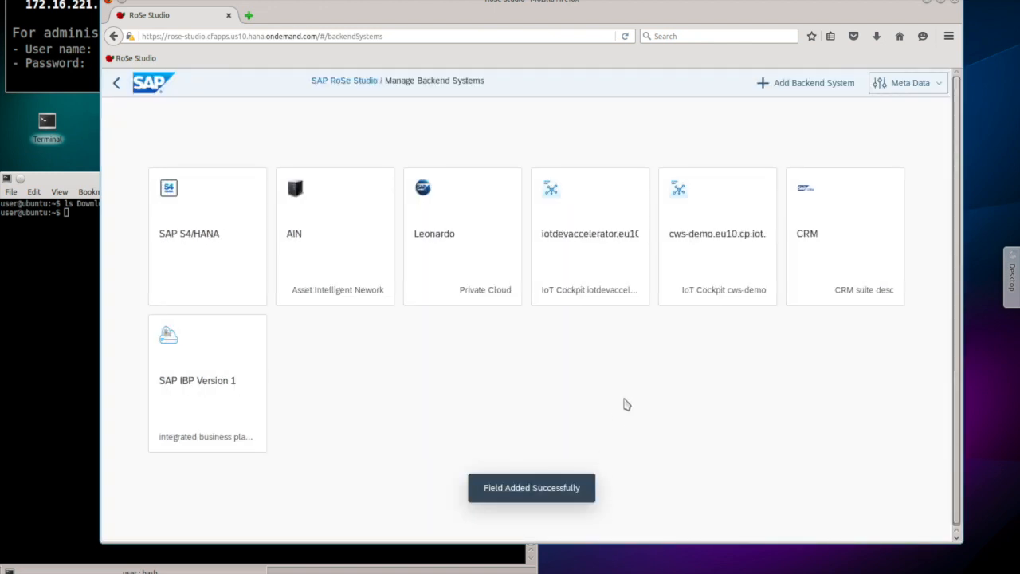
Step: Edit SAP S4/HANA with user Display, its password and Client 100, save, and return to the list
left_click(223, 262)
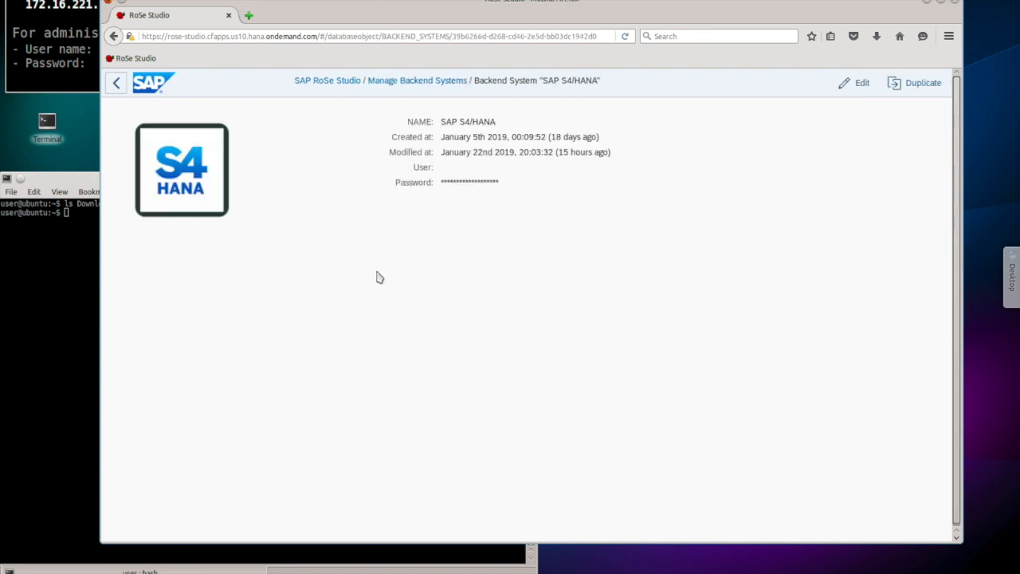
left_click(859, 90)
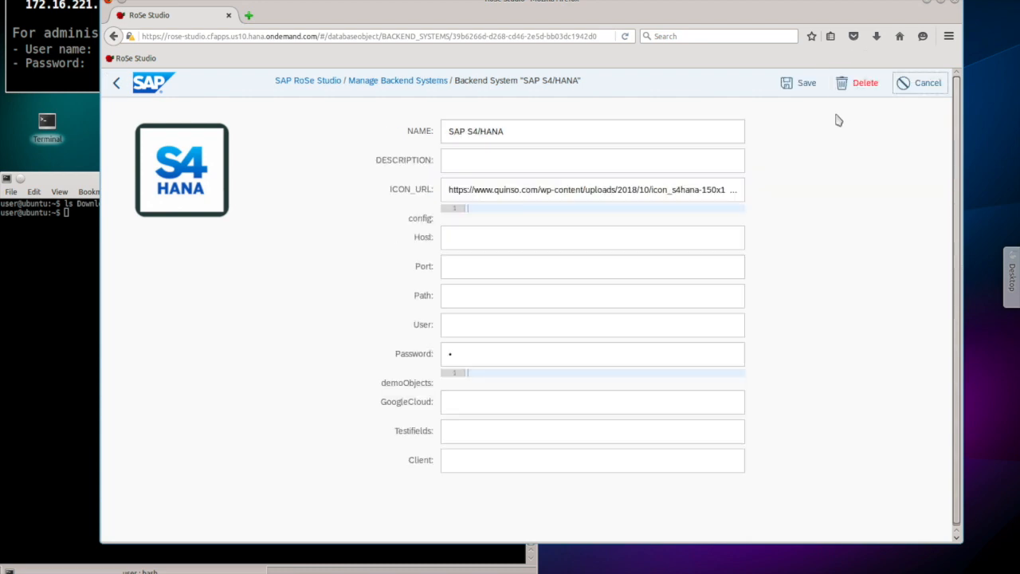
left_click(471, 324)
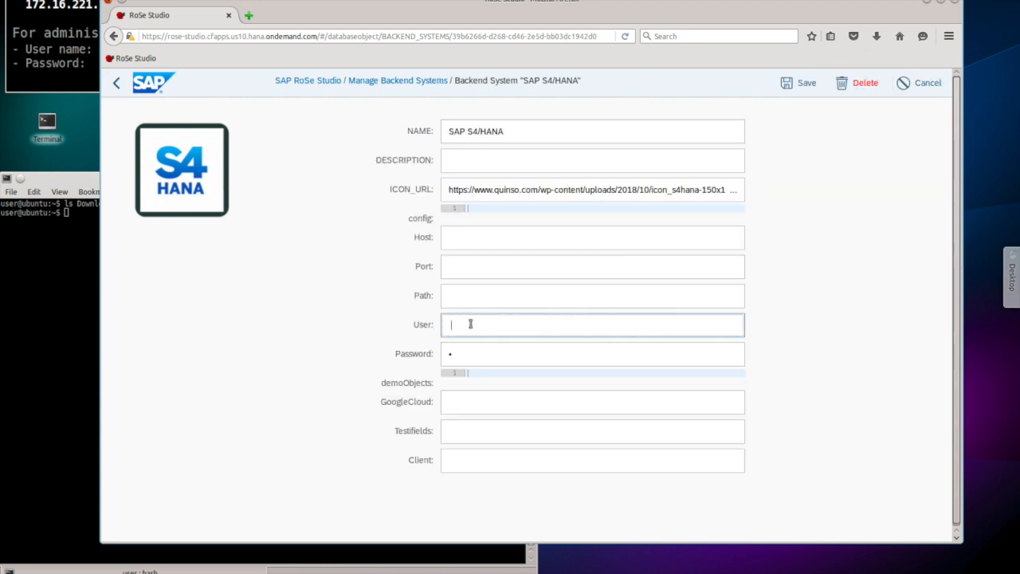
key("Tab")
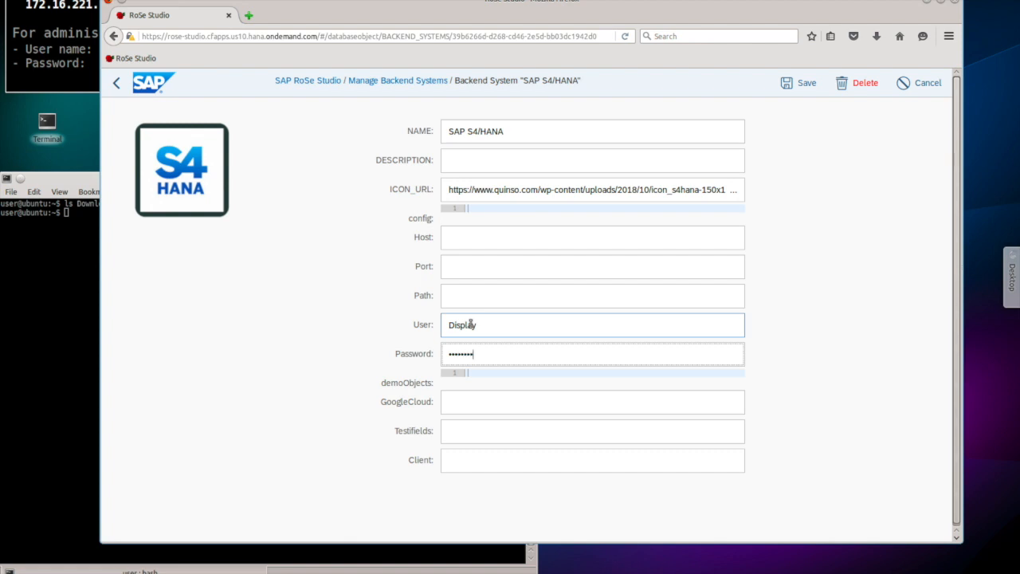
left_click(455, 461)
type("100")
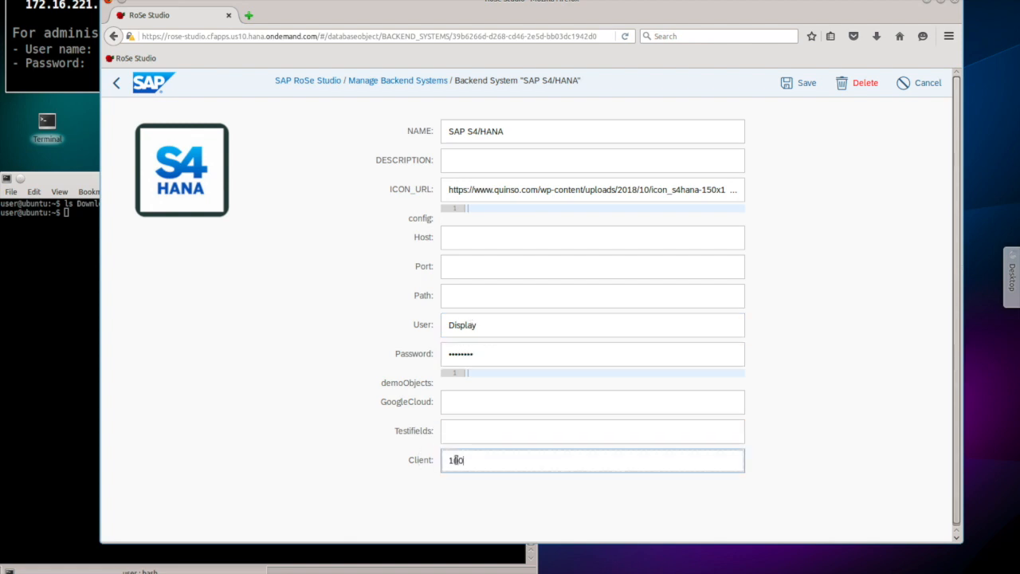
left_click(788, 89)
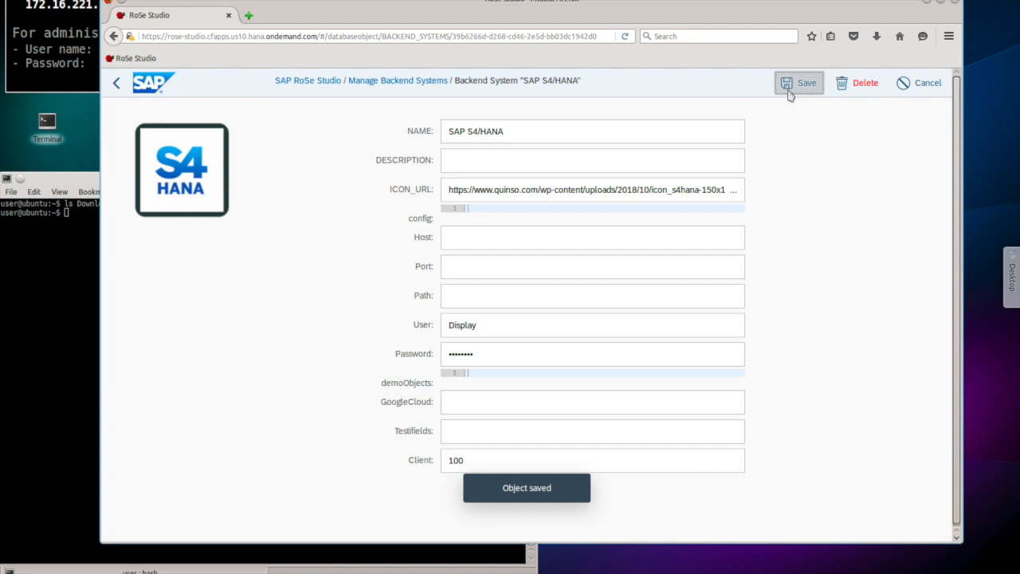
left_click(440, 82)
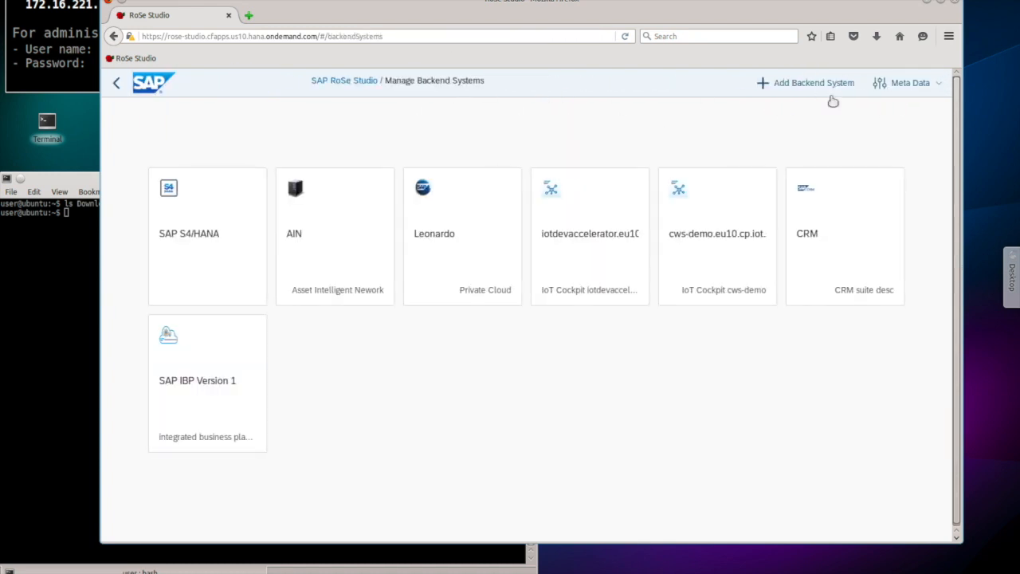
Step: Delete the Client field from the backend systems table, then go to the Robots list
left_click(909, 84)
left_click(894, 139)
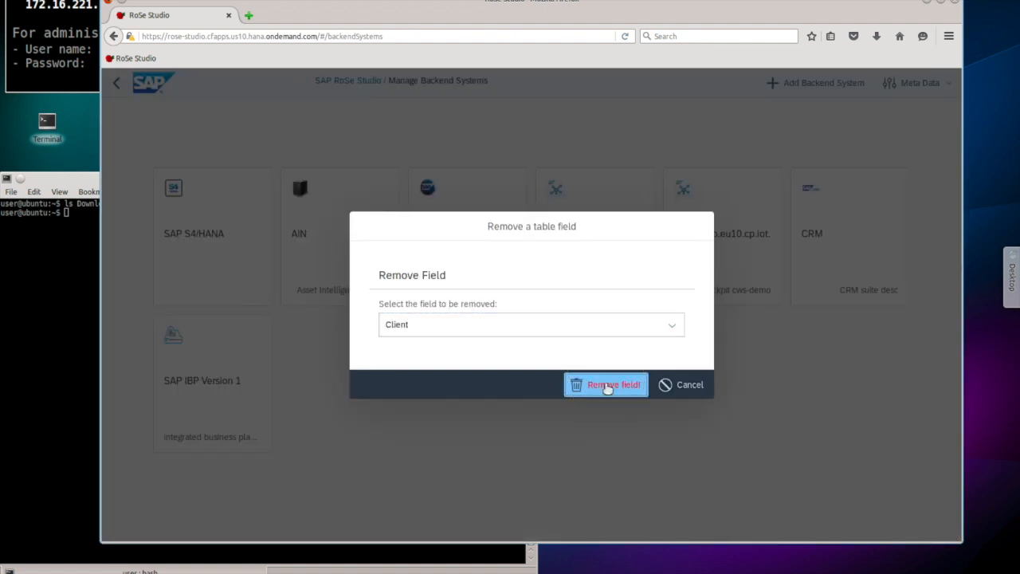
left_click(606, 386)
left_click(680, 335)
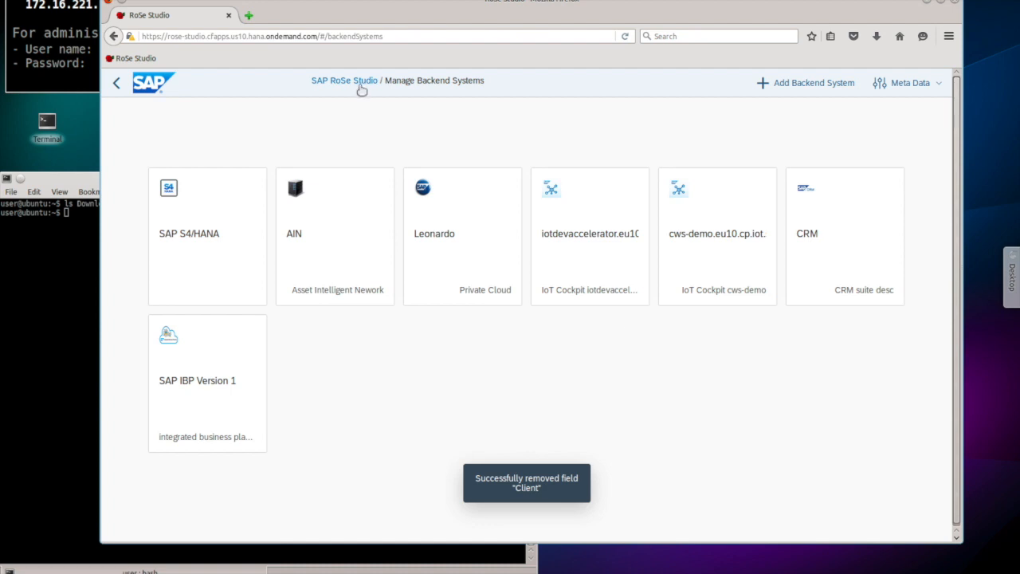
left_click(361, 83)
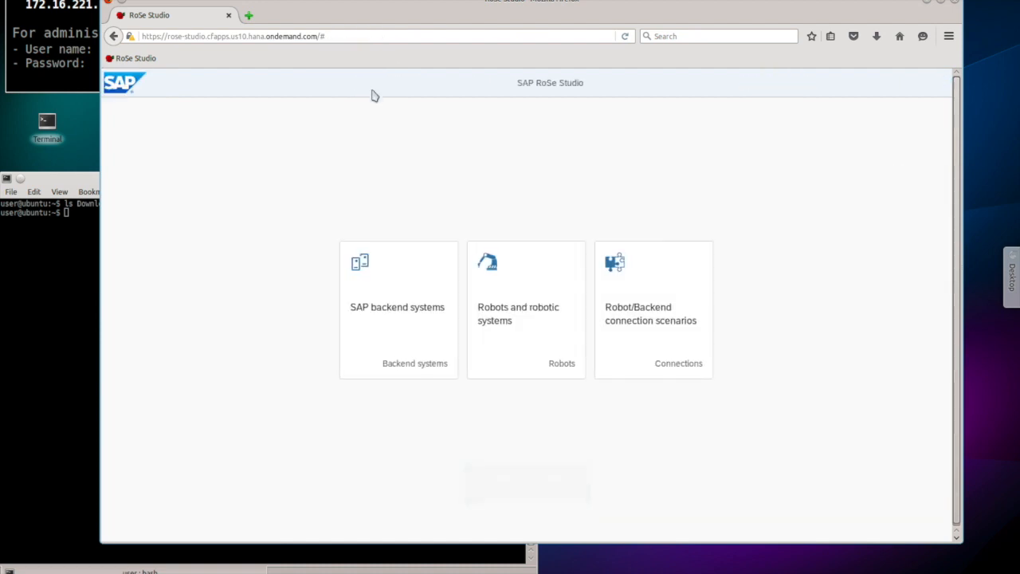
left_click(518, 319)
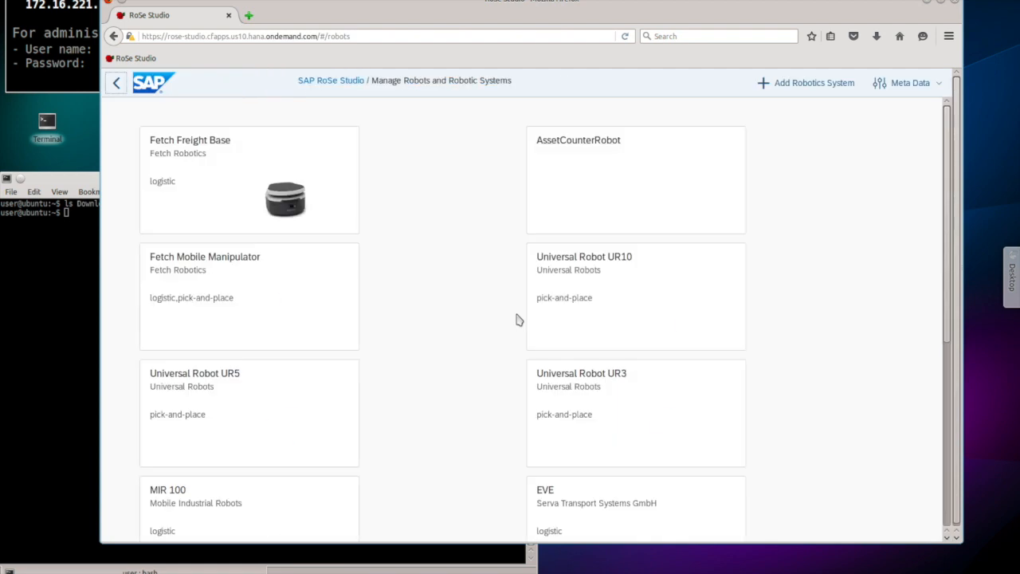
Step: View the Fetch Freight Base and Fetch Mobile Manipulator robot details, then go back home
left_click(325, 171)
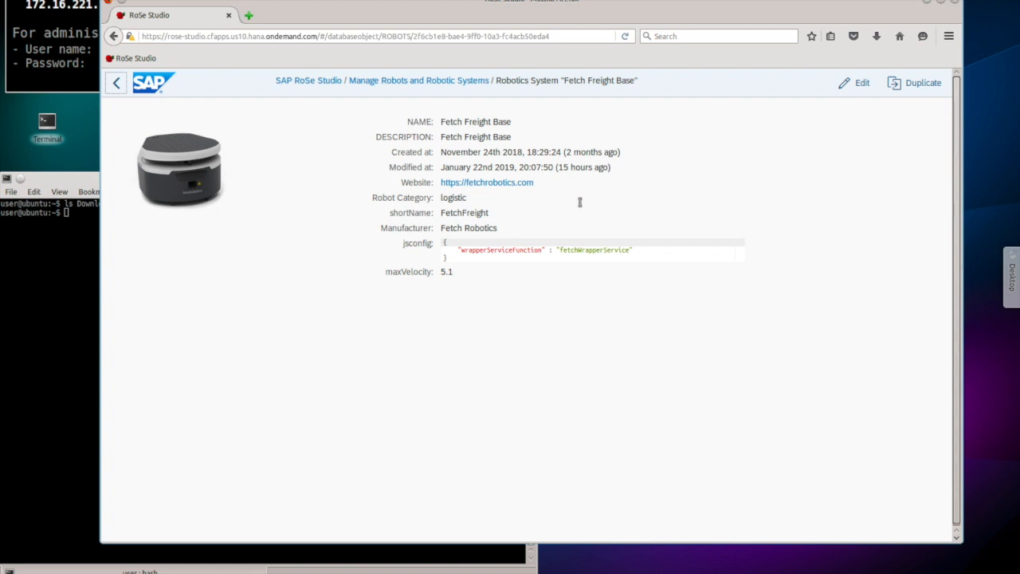
left_click(408, 81)
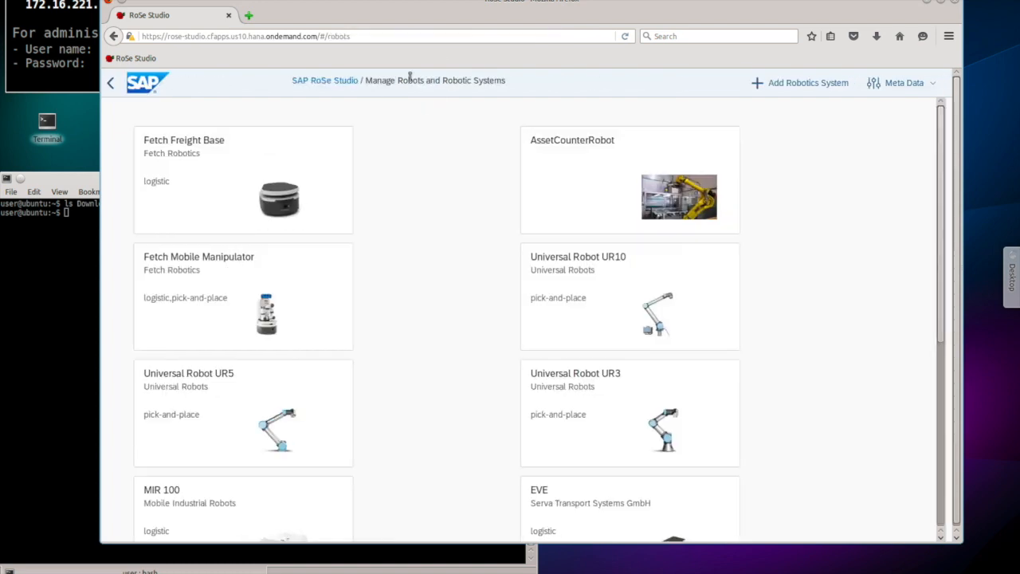
left_click(301, 276)
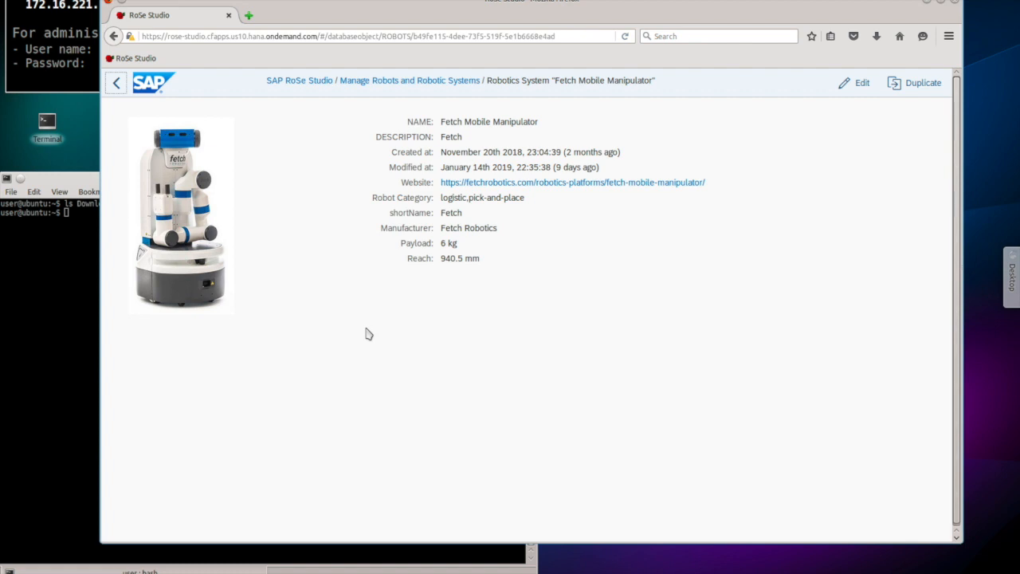
left_click(392, 83)
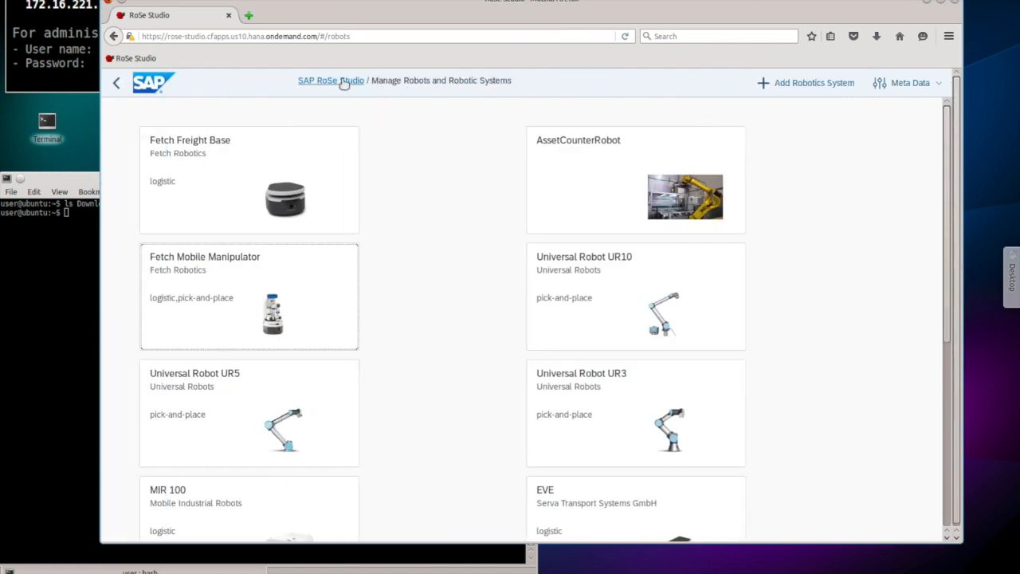
left_click(344, 83)
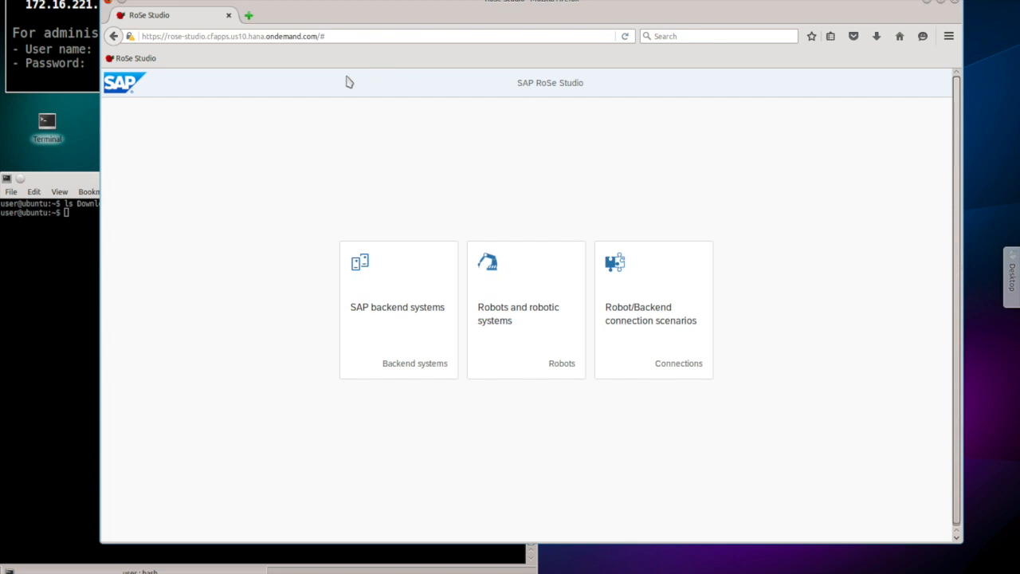
Step: Search 'fetch gazebo' in a new tab, open the fetch_gazebo GitHub repository, then switch to Konsole
left_click(249, 15)
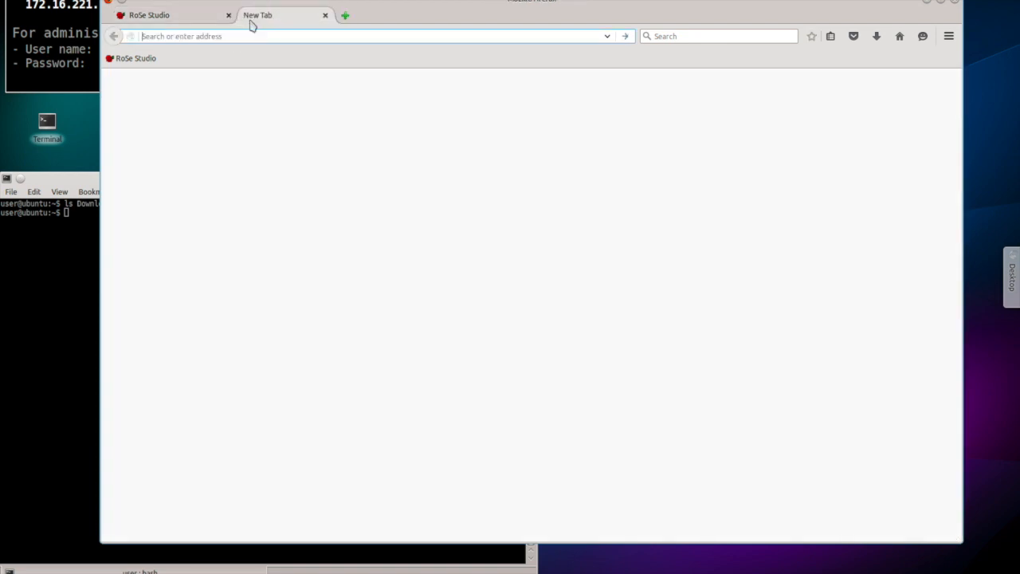
type("fet")
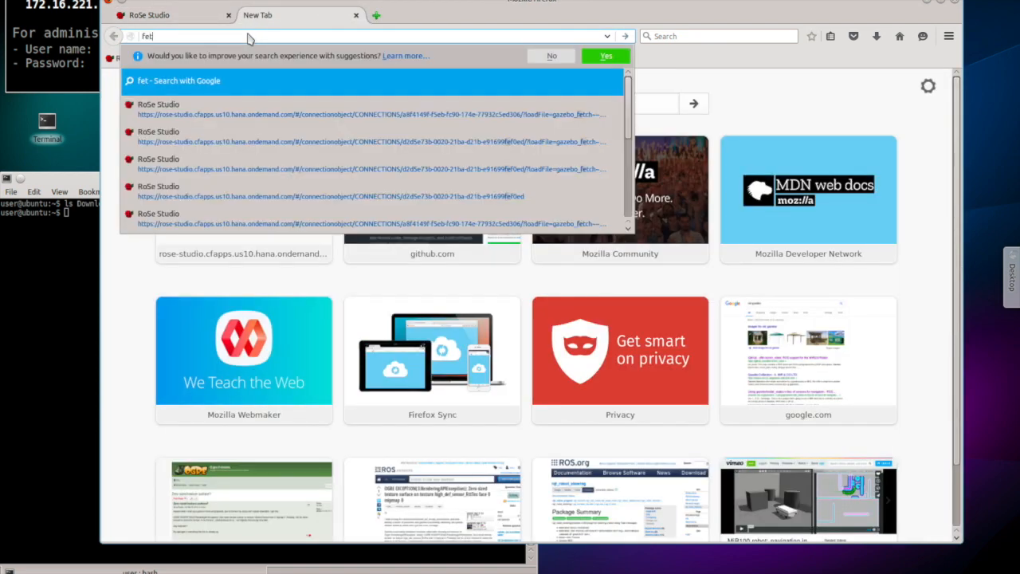
type("ch gazebo")
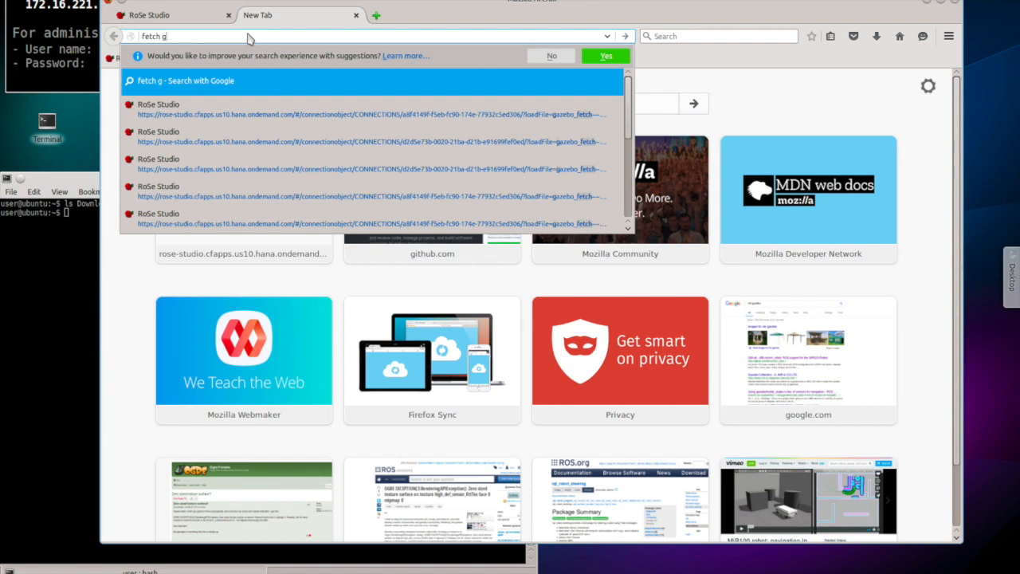
key("Return")
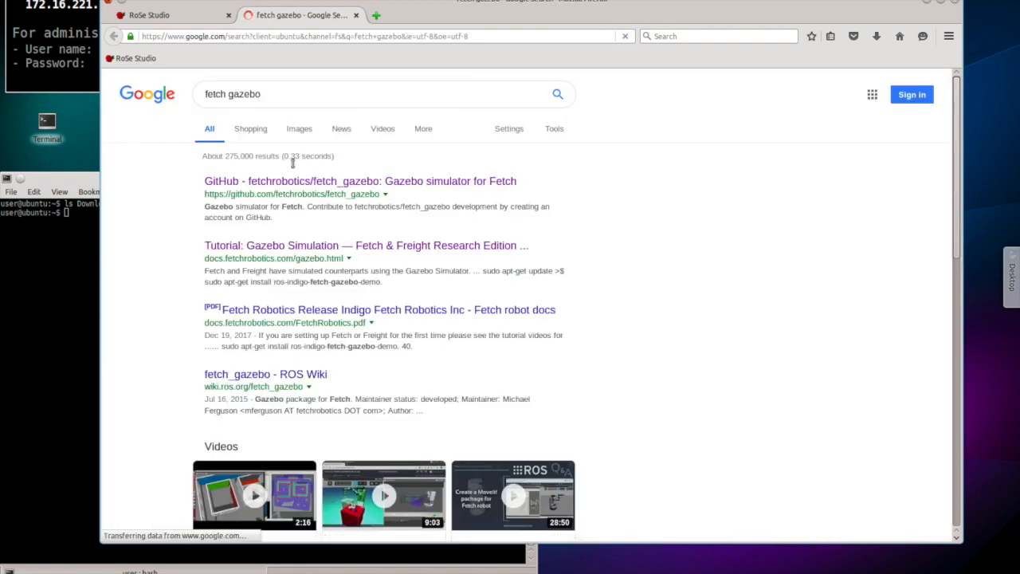
left_click(288, 183)
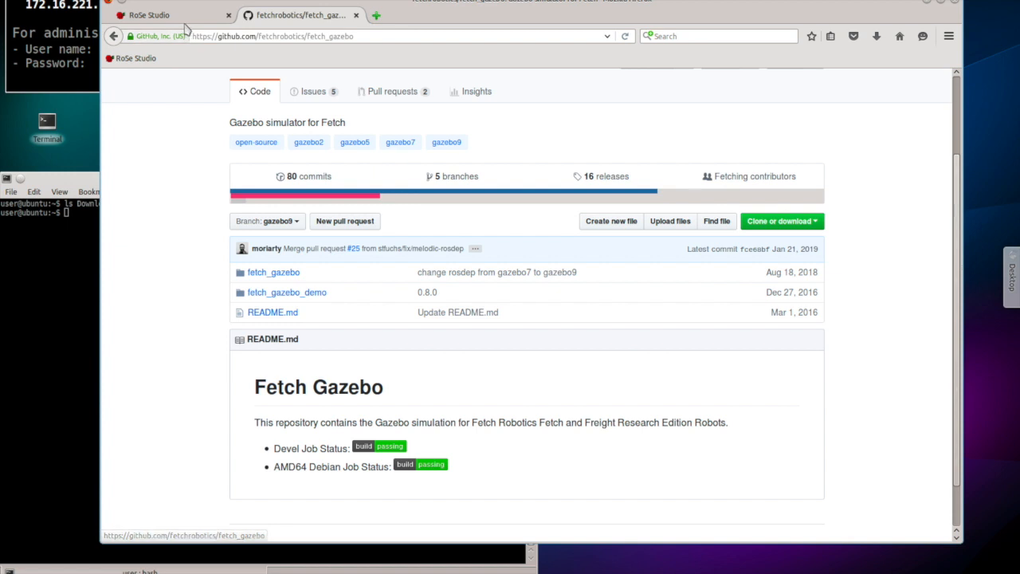
key("alt+Tab")
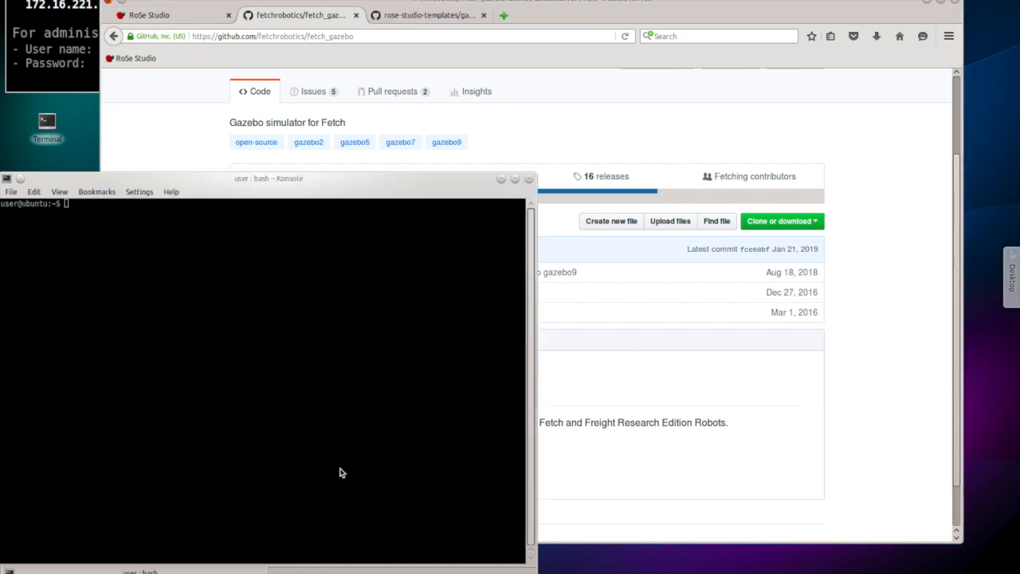
Step: Run ./run_original_demo in Konsole to launch the ROS processes and Gazebo
left_click(255, 472)
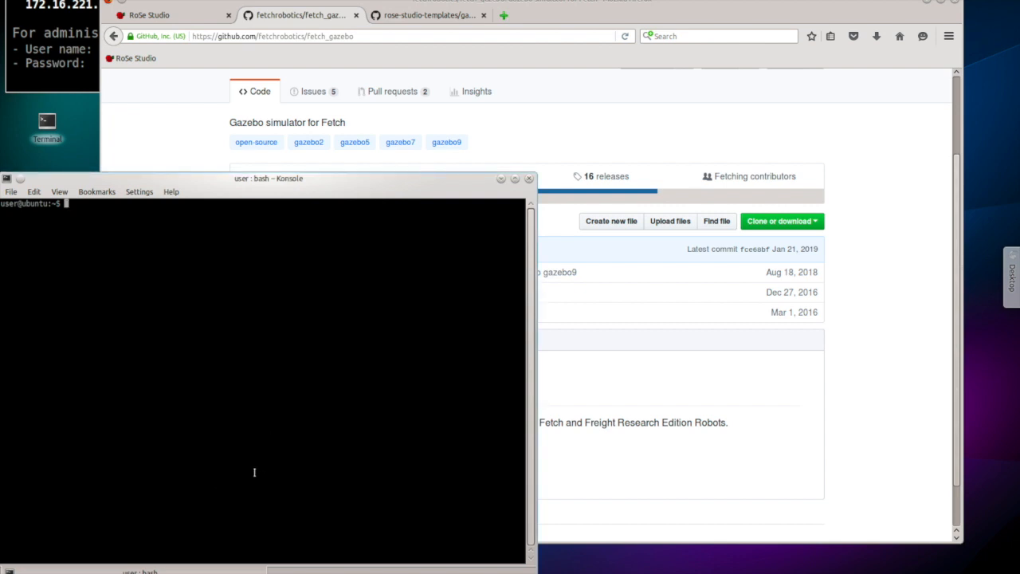
type("./run_ord")
key("BackSpace")
type("iginal_demo")
key("Return")
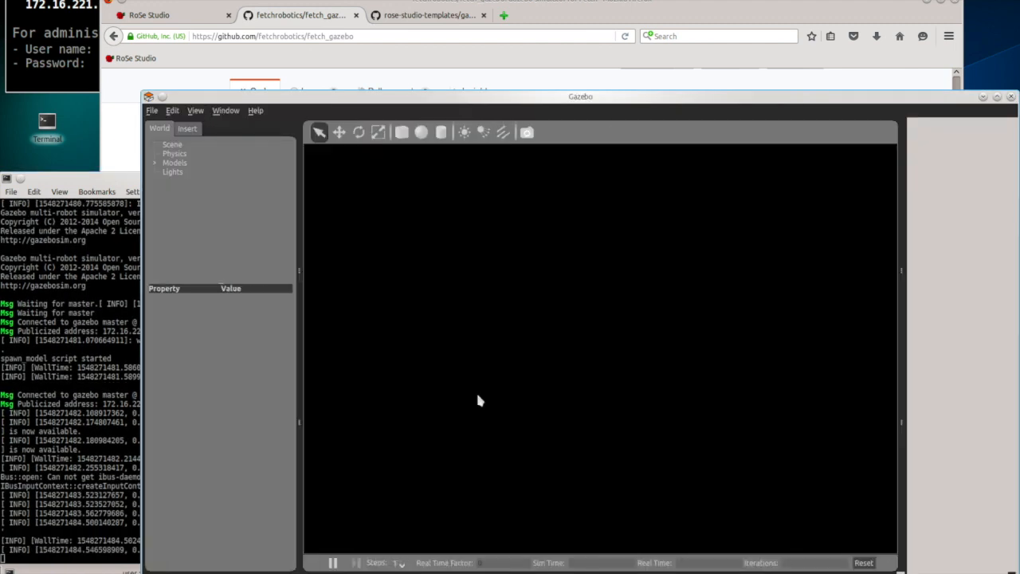
Step: Inspect the Gazebo scene's ground plane and zoom out, then go back to the fetch_gazebo page
left_click_drag(505, 198, 402, 119)
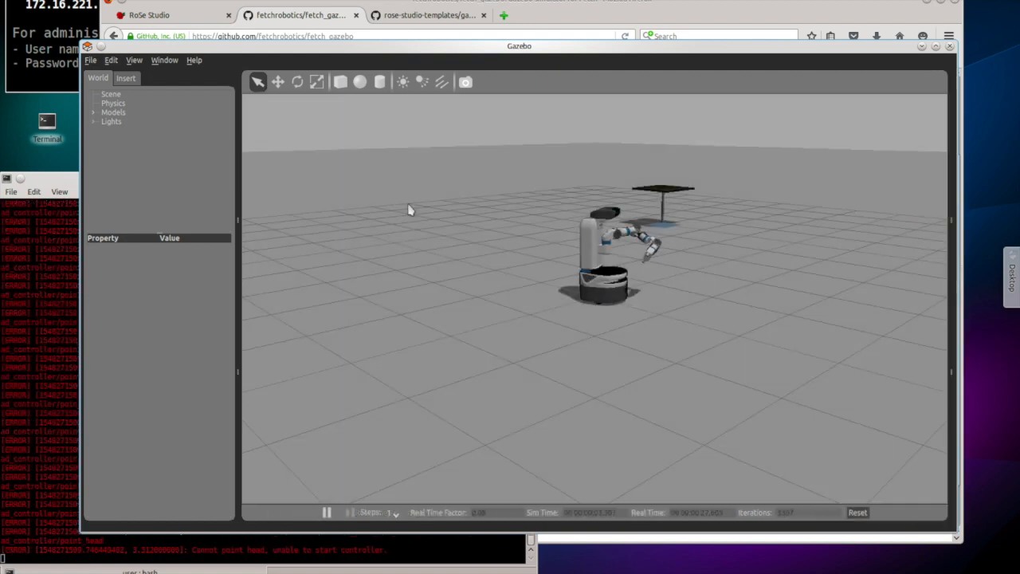
left_click(516, 262)
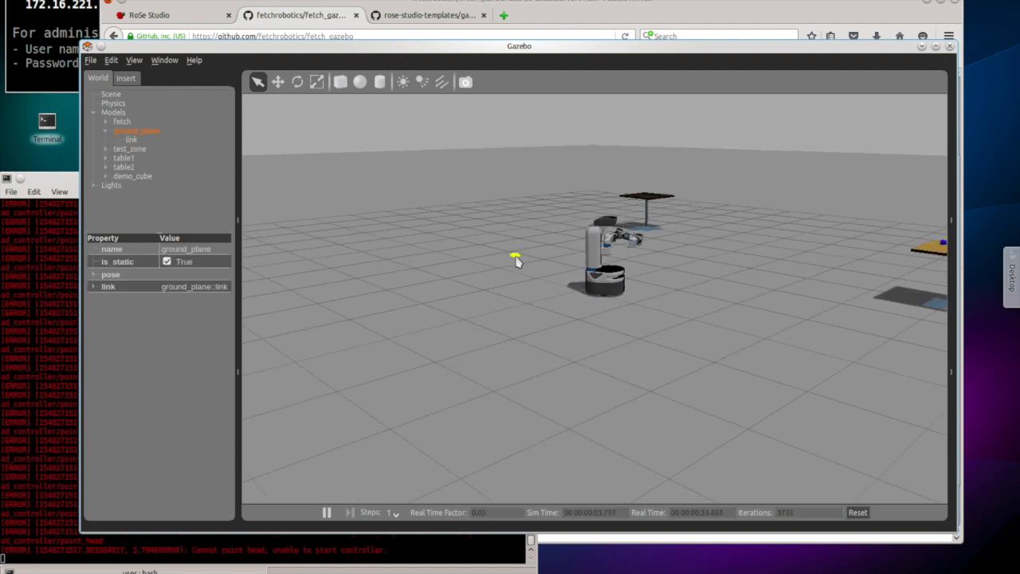
scroll(517, 261, "down", 2)
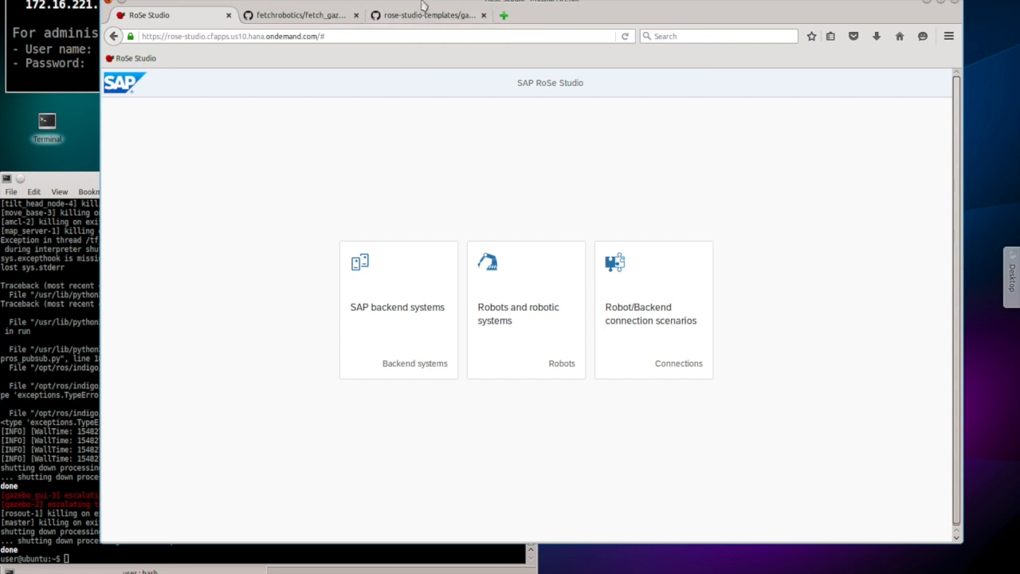
left_click(320, 17)
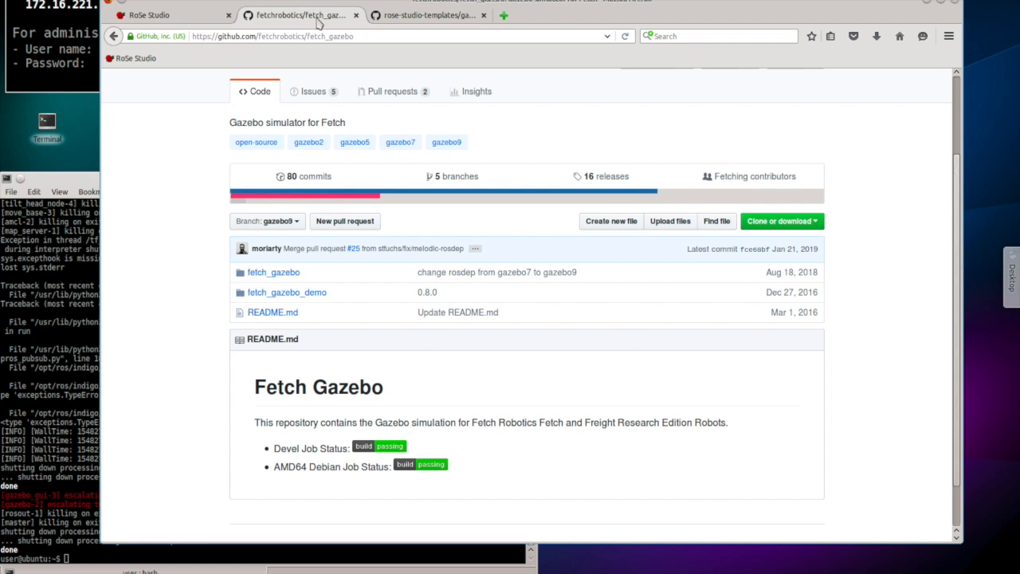
Step: Switch to the rose-studio-templates tab showing the gazebo_fetch folder and its README
left_click(427, 17)
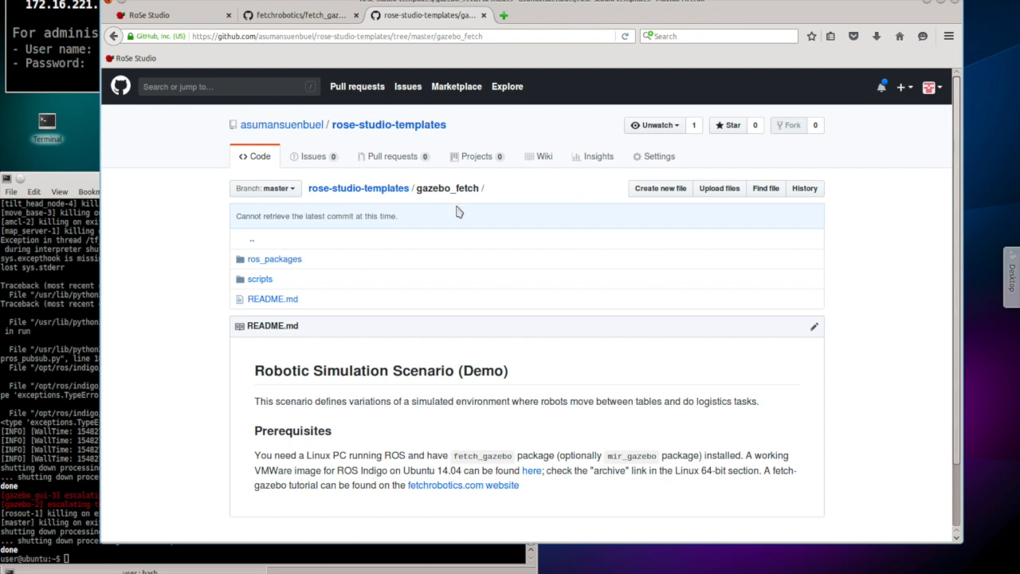
Step: From the RoSe Studio start page, open Robot/Backend connection scenarios and then the Gazebo Demo scenario
left_click(188, 19)
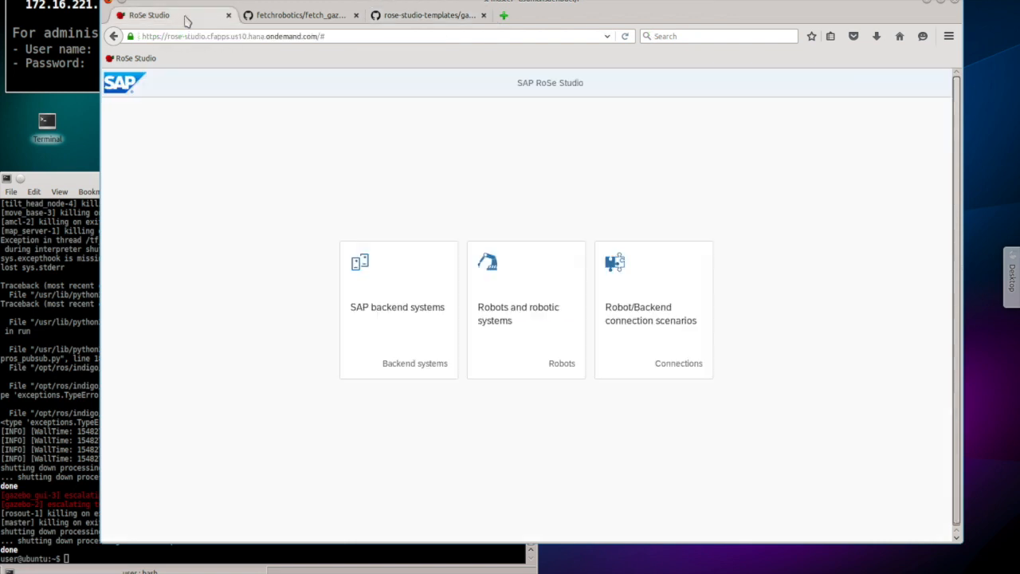
left_click(628, 313)
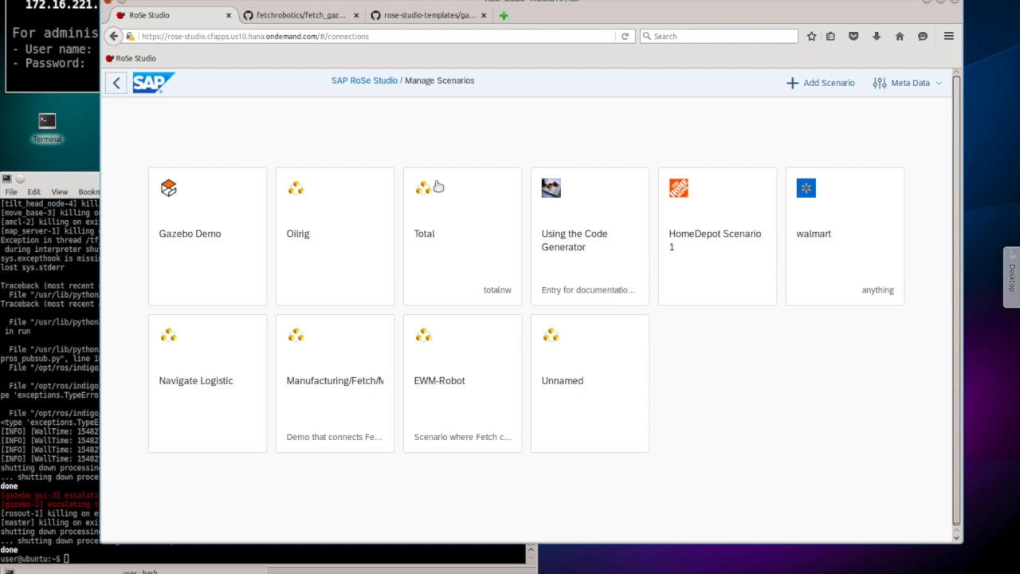
left_click(212, 236)
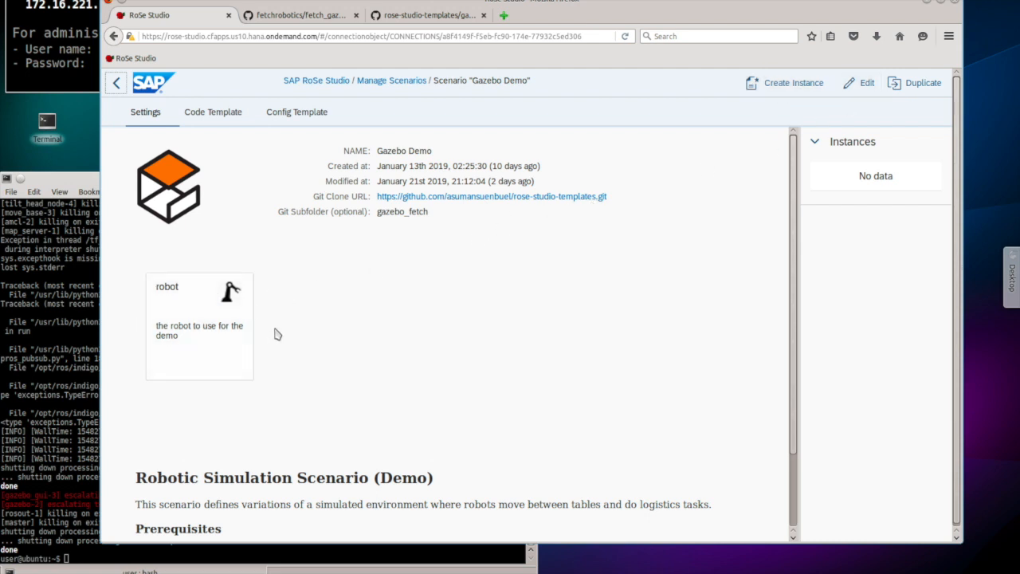
Step: Check the robot placeholder's details, then show the Gazebo Demo code template files
left_click(232, 349)
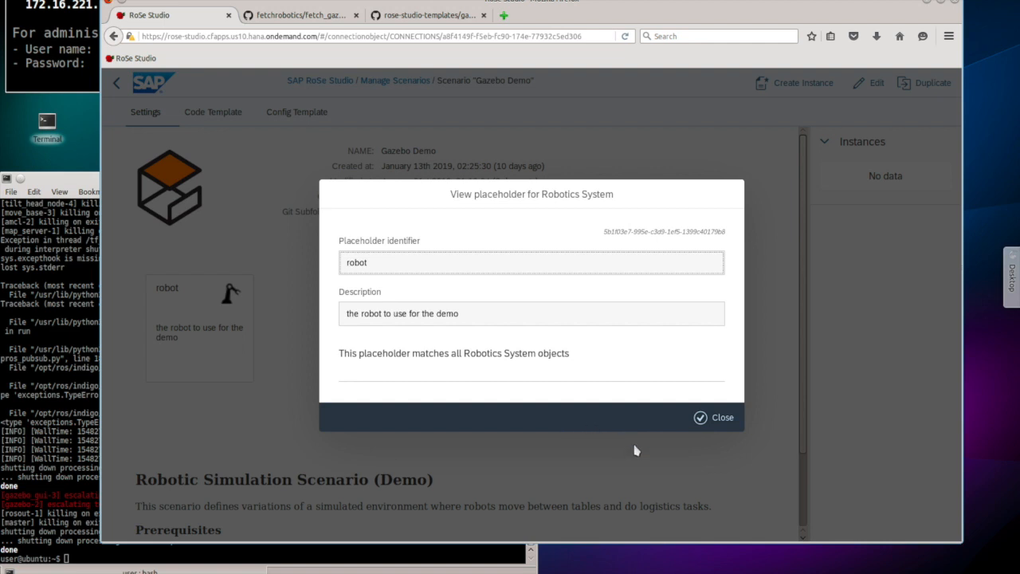
left_click(708, 418)
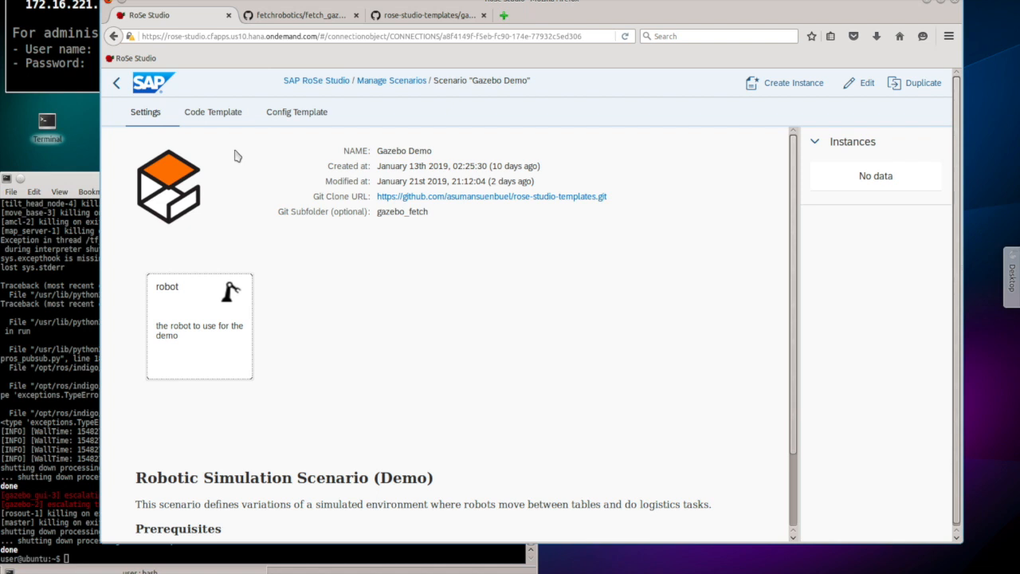
left_click(224, 116)
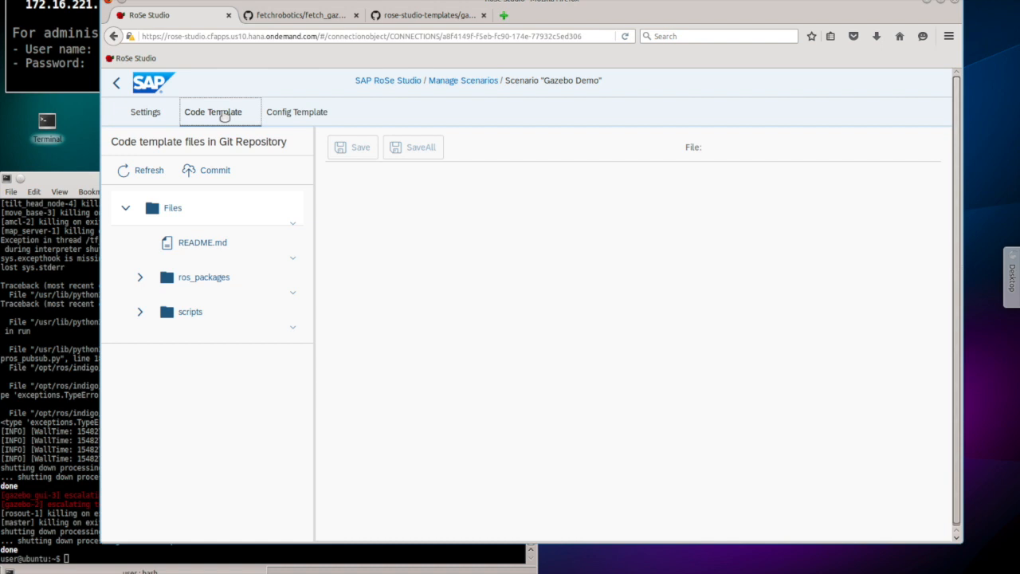
Step: Open ros_packages › my_fetch_gazebo › worlds › test_zone.sdf in the code editor
left_click(138, 278)
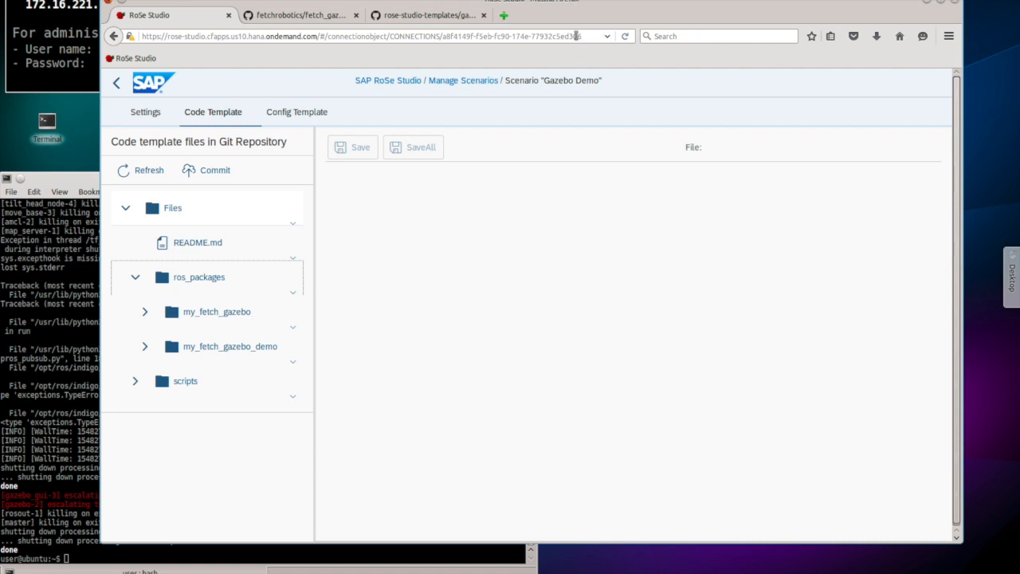
left_click(144, 312)
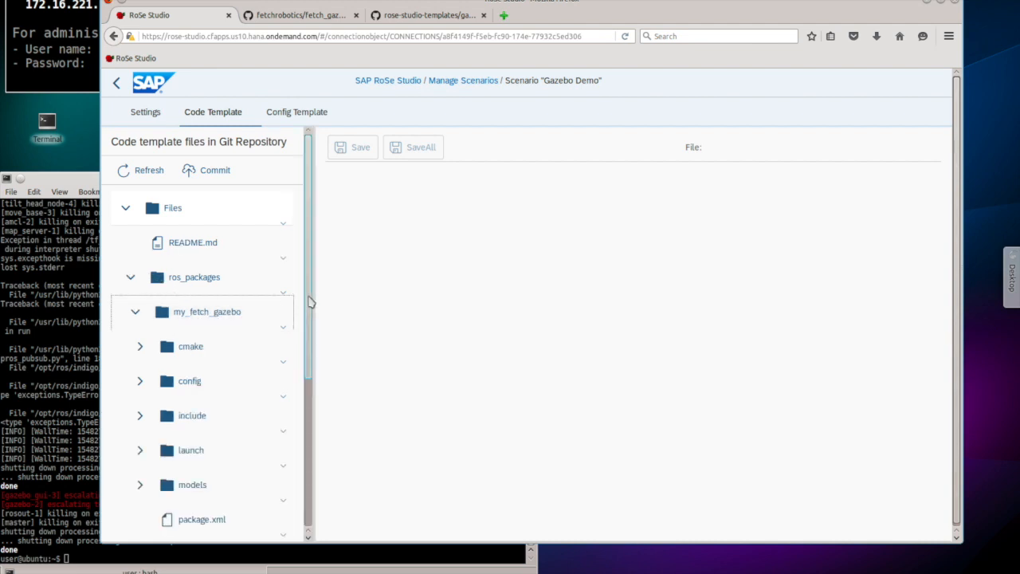
left_click_drag(311, 301, 310, 403)
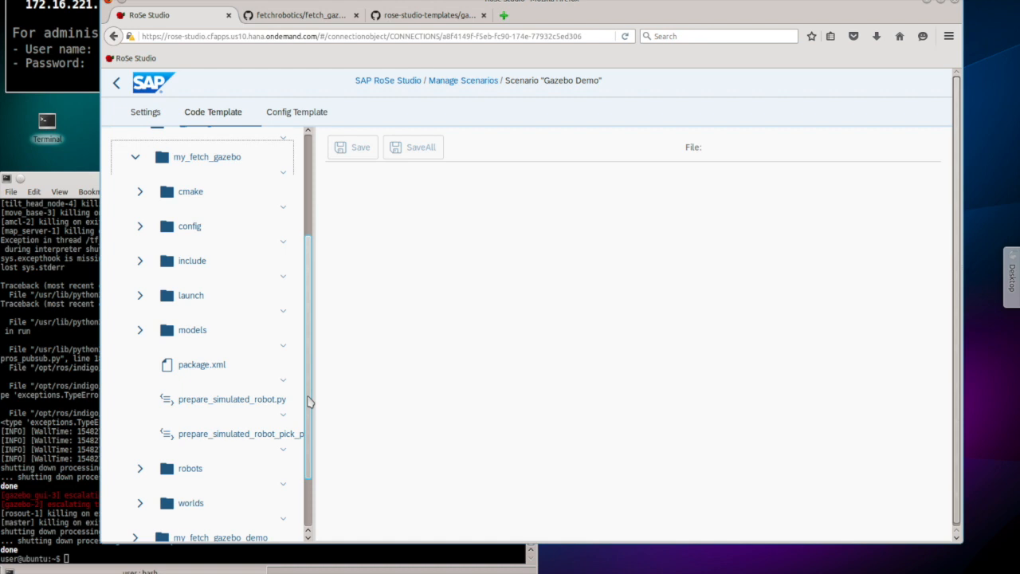
left_click_drag(309, 403, 310, 439)
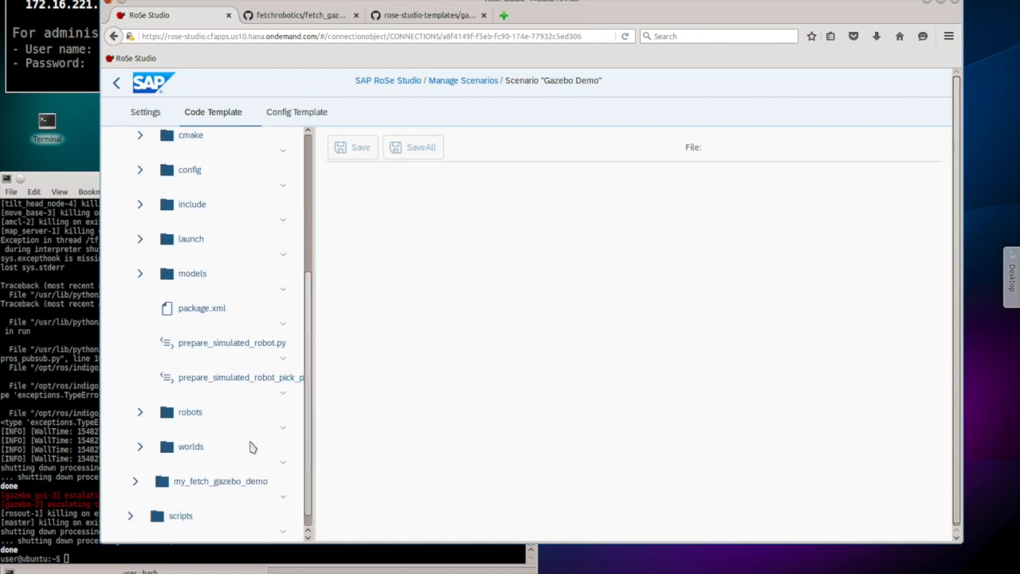
left_click(140, 447)
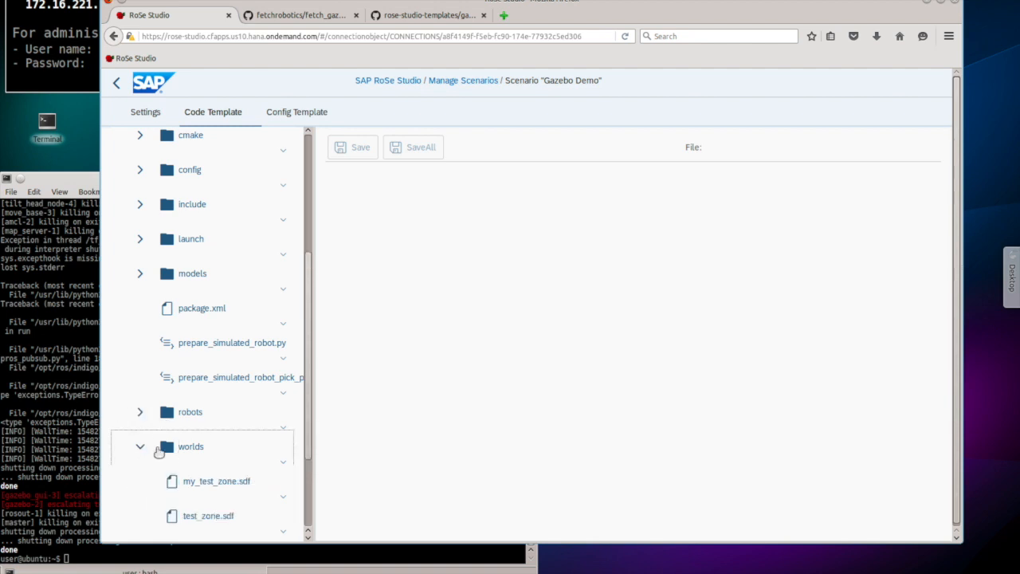
left_click(309, 383)
left_click_drag(309, 383, 303, 455)
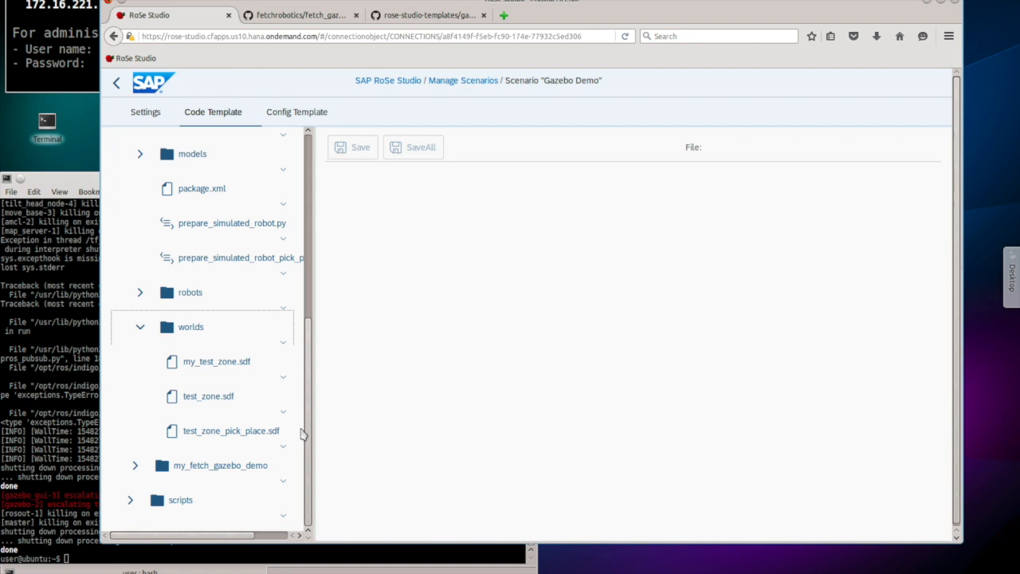
left_click(208, 399)
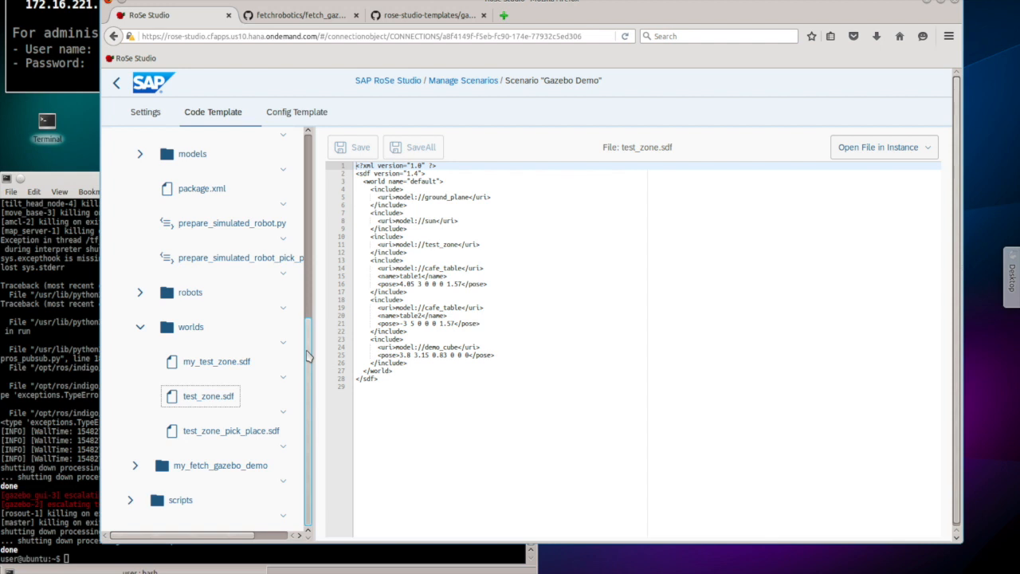
Step: Highlight the includeWalls block (lines 10–14) in my_test_zone.sdf, then show the config template JSON
left_click(224, 363)
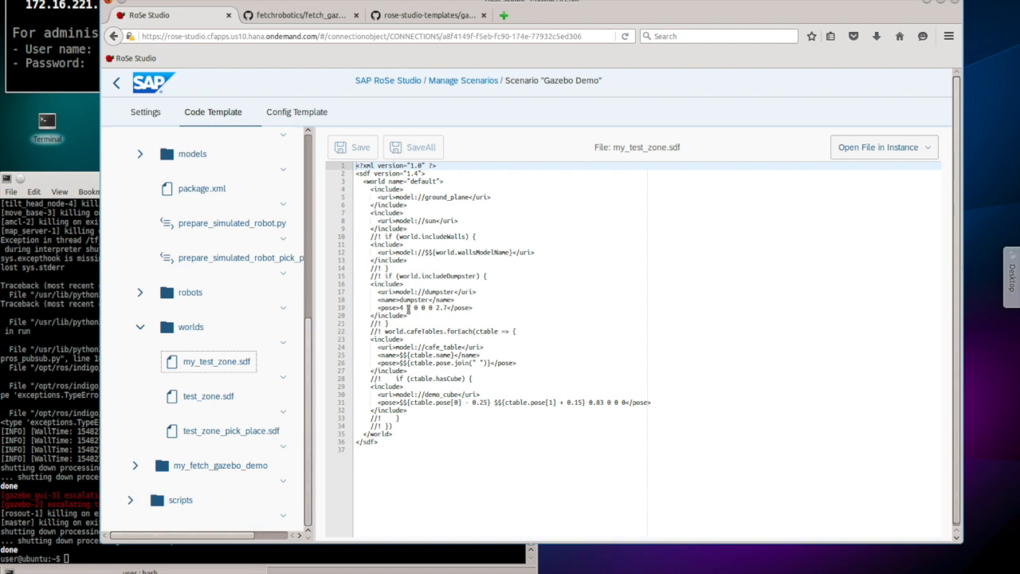
left_click_drag(356, 236, 357, 275)
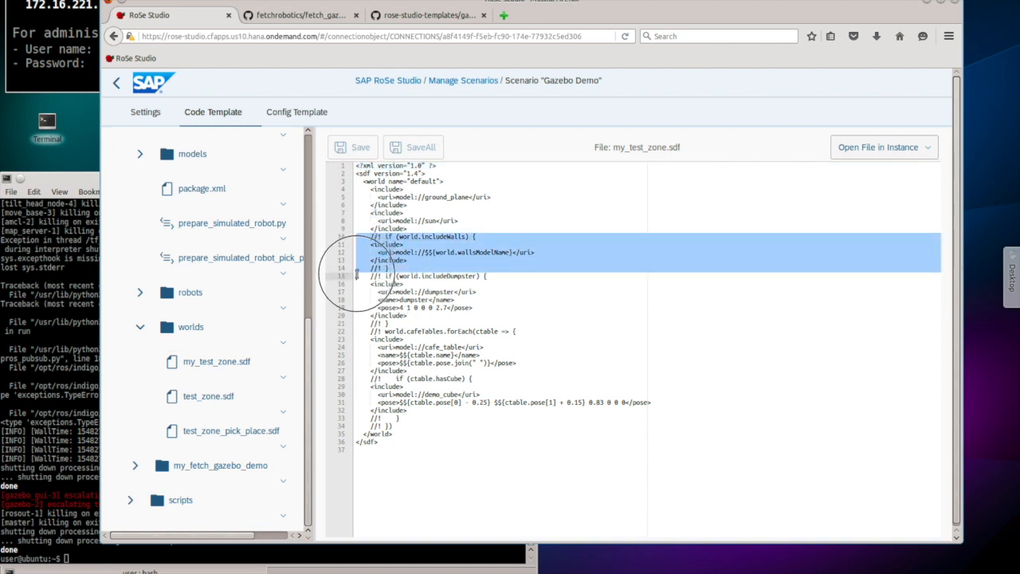
left_click(438, 252)
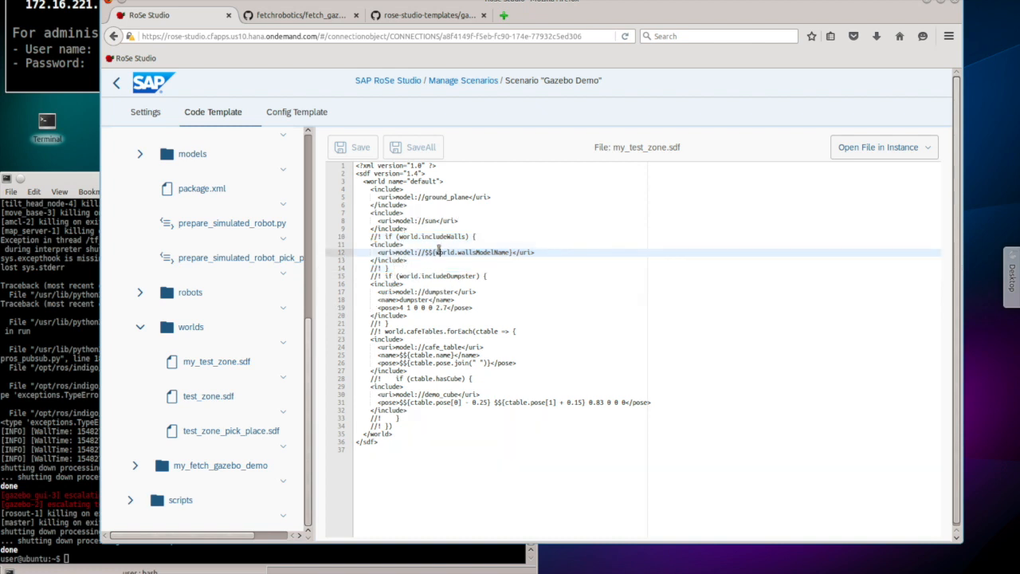
key("ctrl+z")
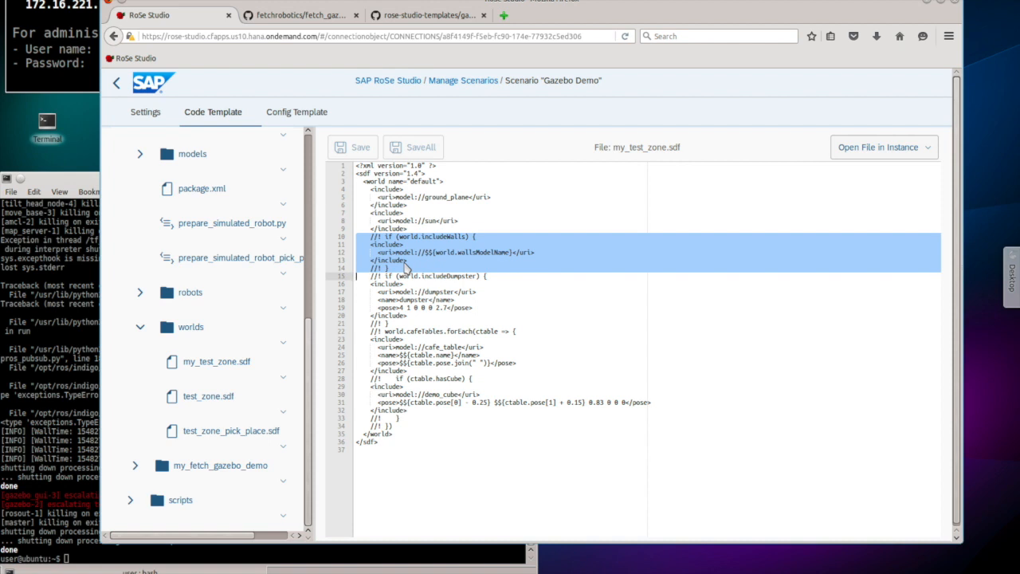
left_click(315, 116)
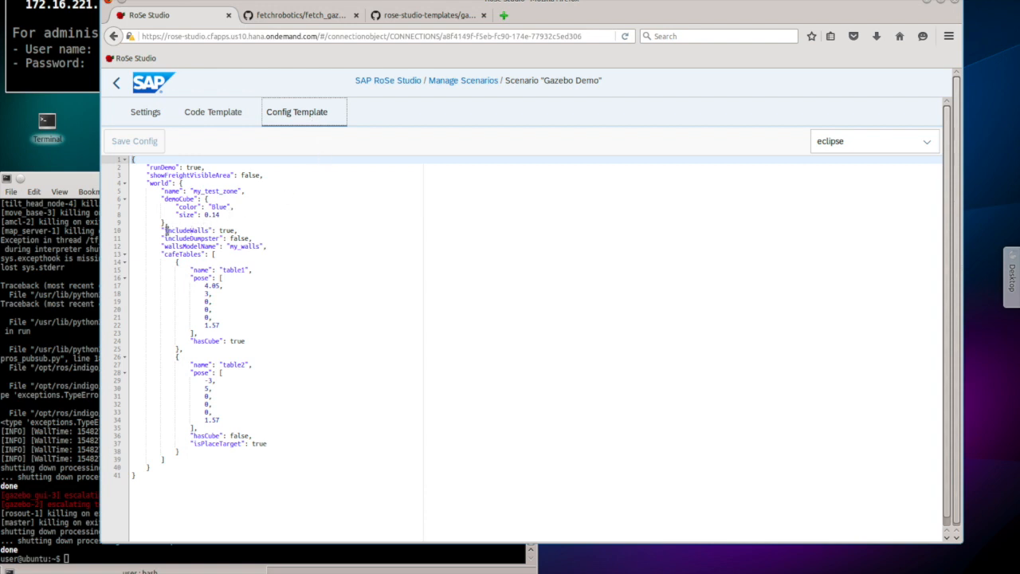
Step: Retype the comma after 'includeWalls true' and select that whole line
left_click(237, 230)
key("BackSpace")
type(",")
triple_click(195, 230)
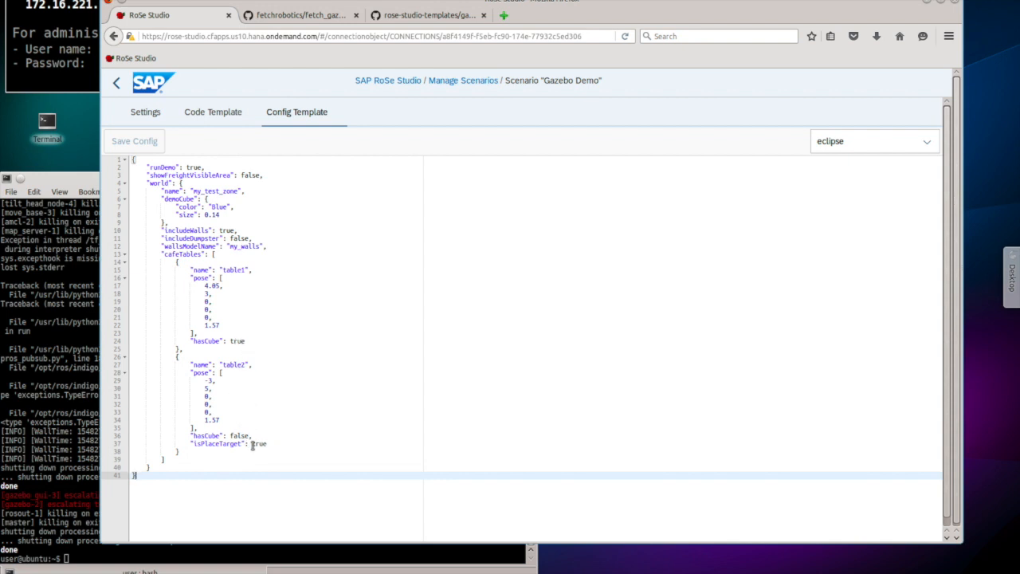
Step: Select table2's isPlaceTarget property, then return to the my_test_zone.sdf code template
double_click(226, 444)
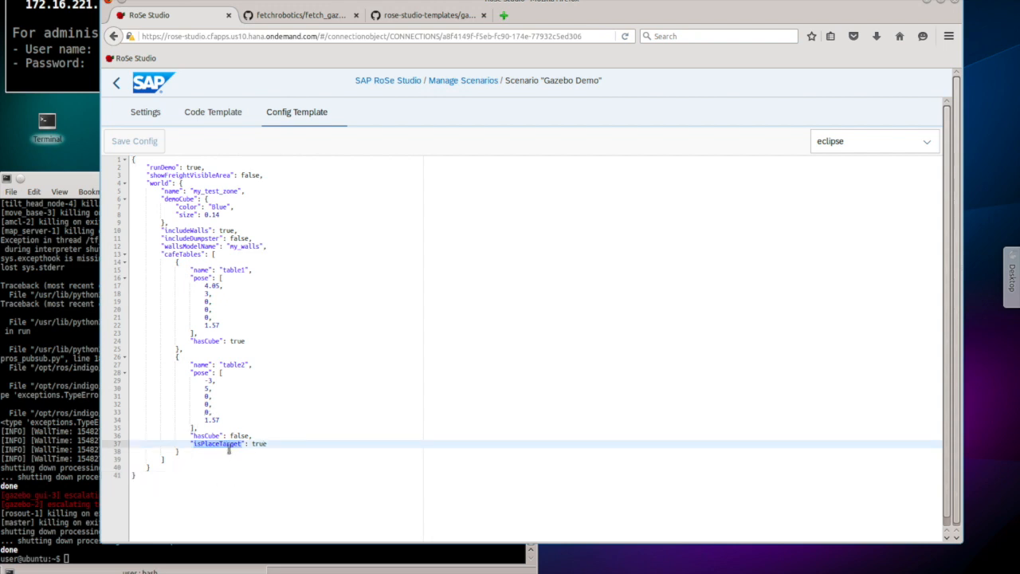
key("Down")
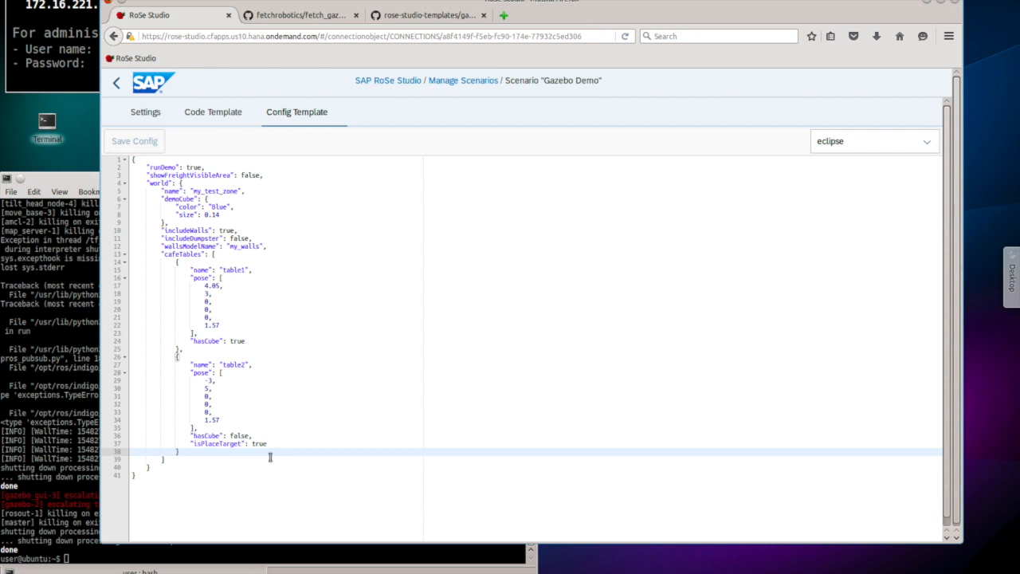
left_click(230, 116)
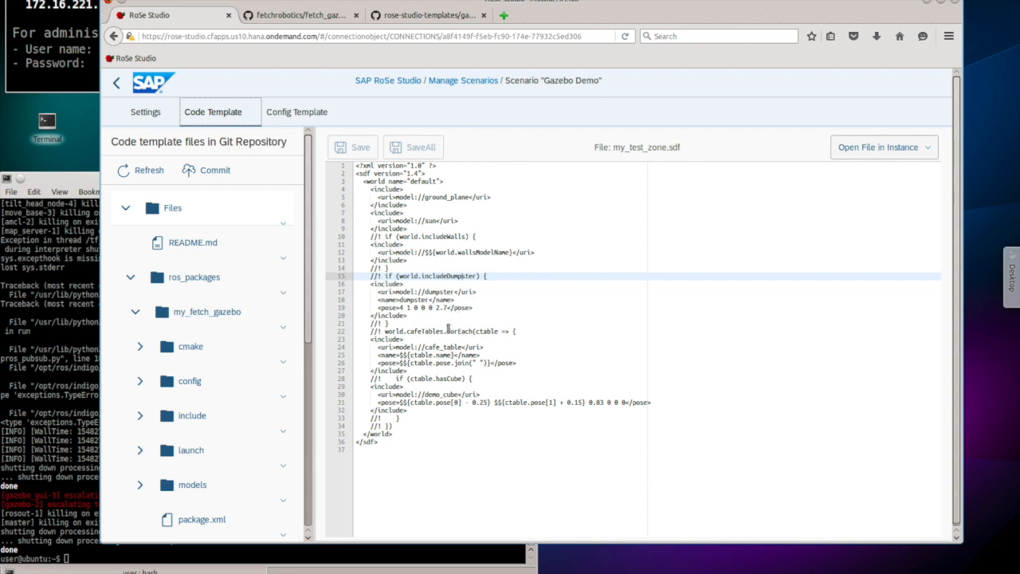
left_click(356, 331)
left_click_drag(356, 331, 396, 427)
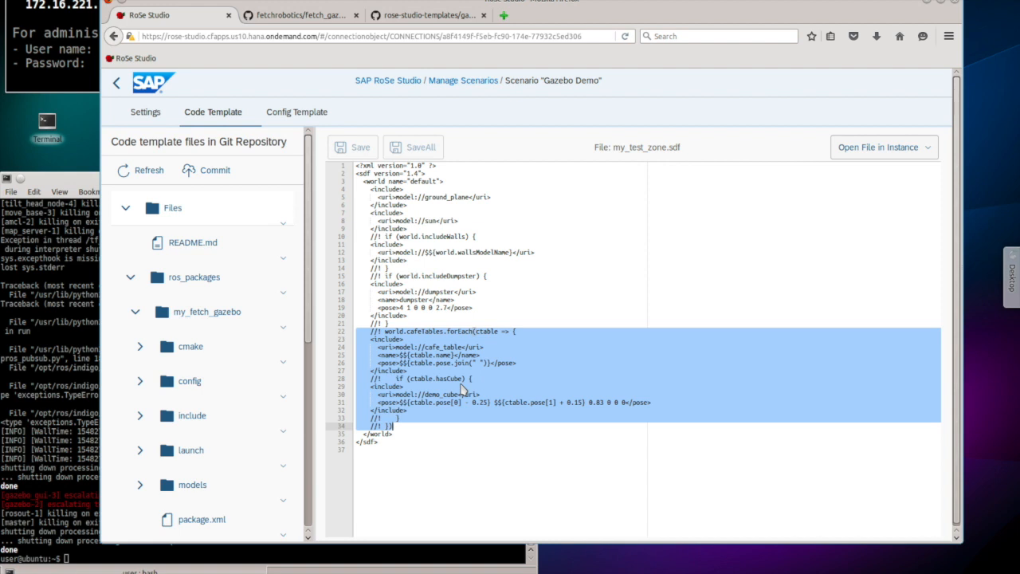
left_click(436, 348)
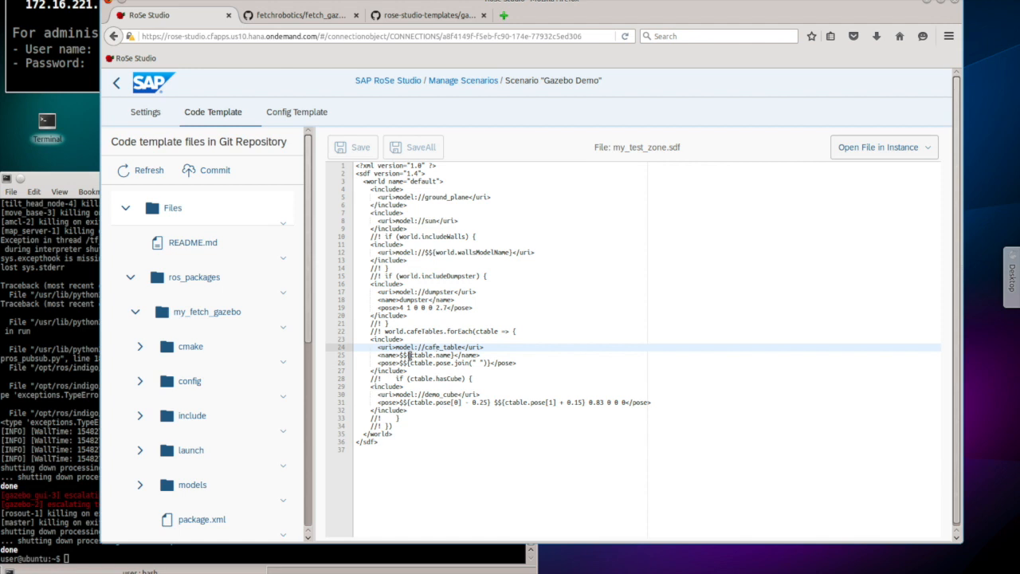
left_click_drag(411, 356, 451, 356)
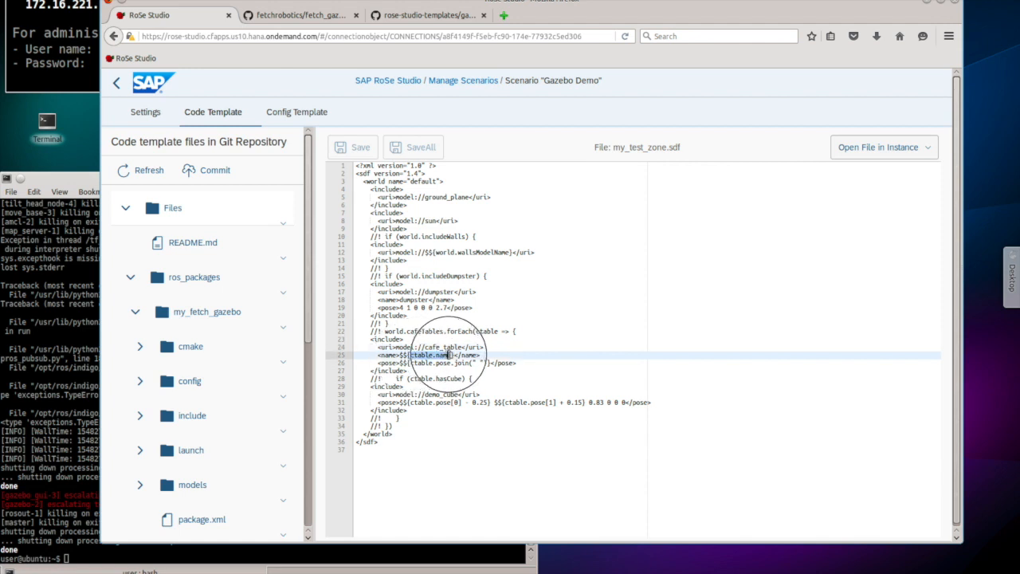
left_click(446, 425)
double_click(438, 379)
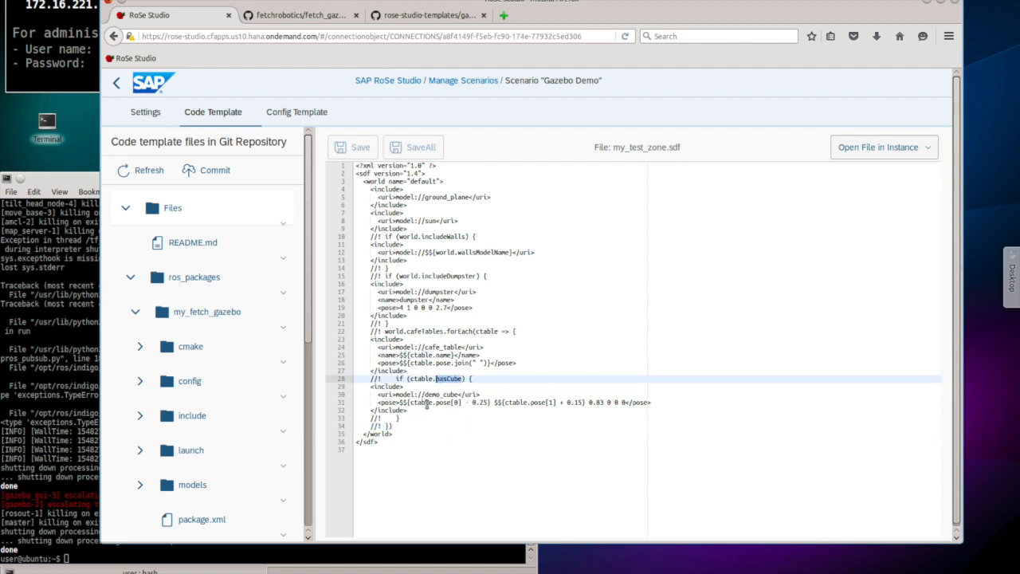
left_click_drag(412, 404, 488, 403)
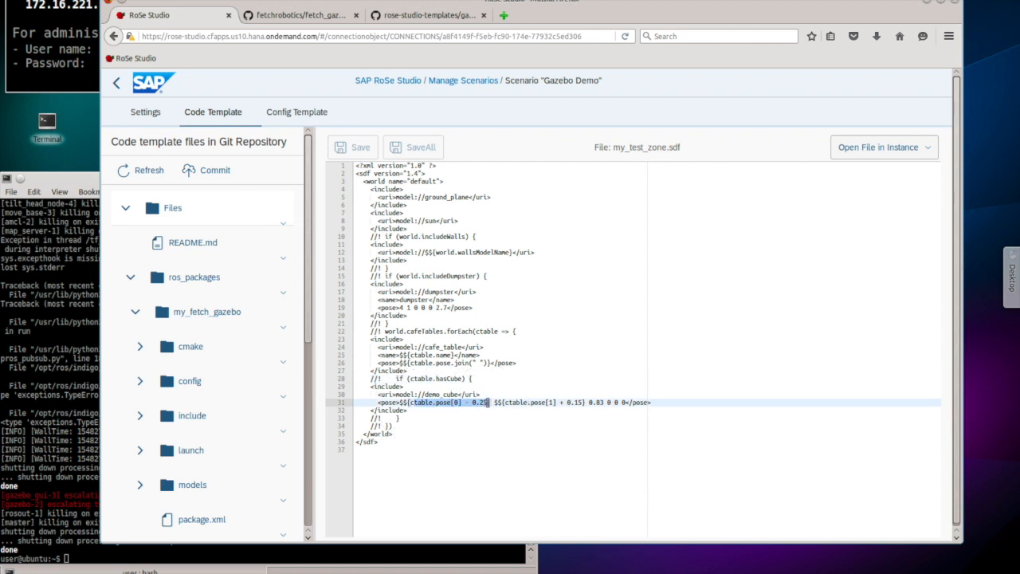
left_click(505, 404)
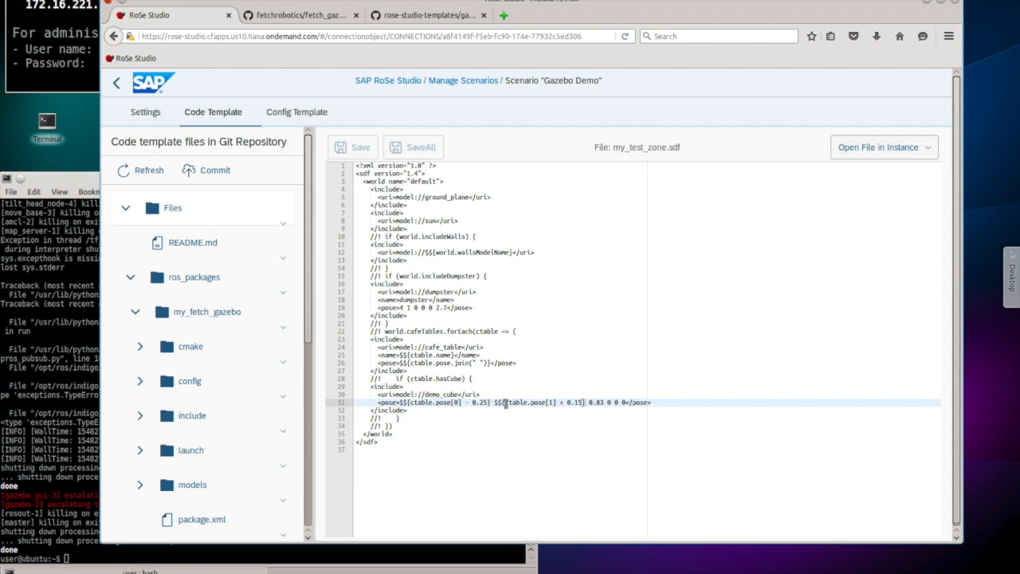
left_click(517, 419)
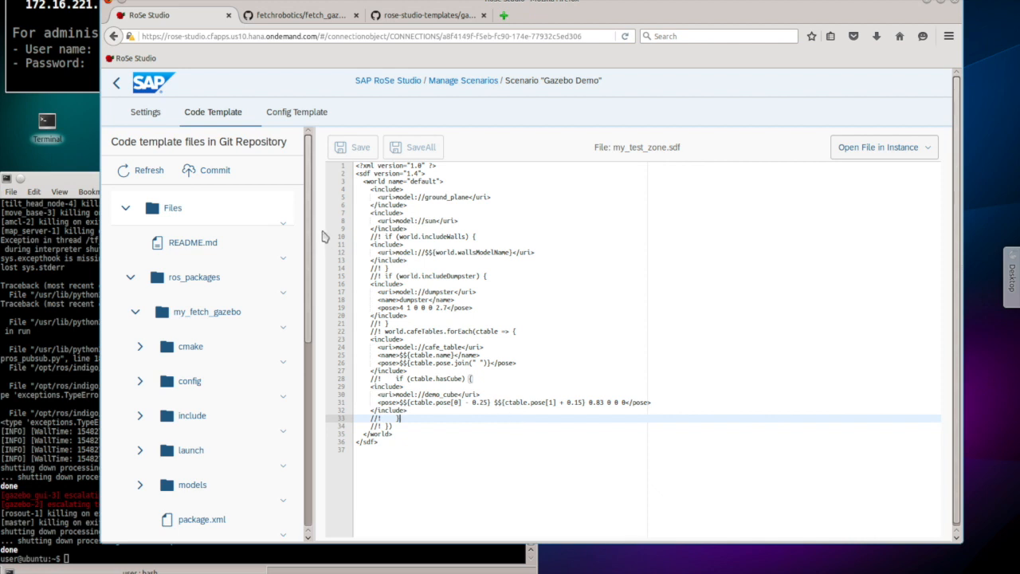
Step: From Settings, create a new instance, rename it 'Customer A Instance' and save
left_click(146, 113)
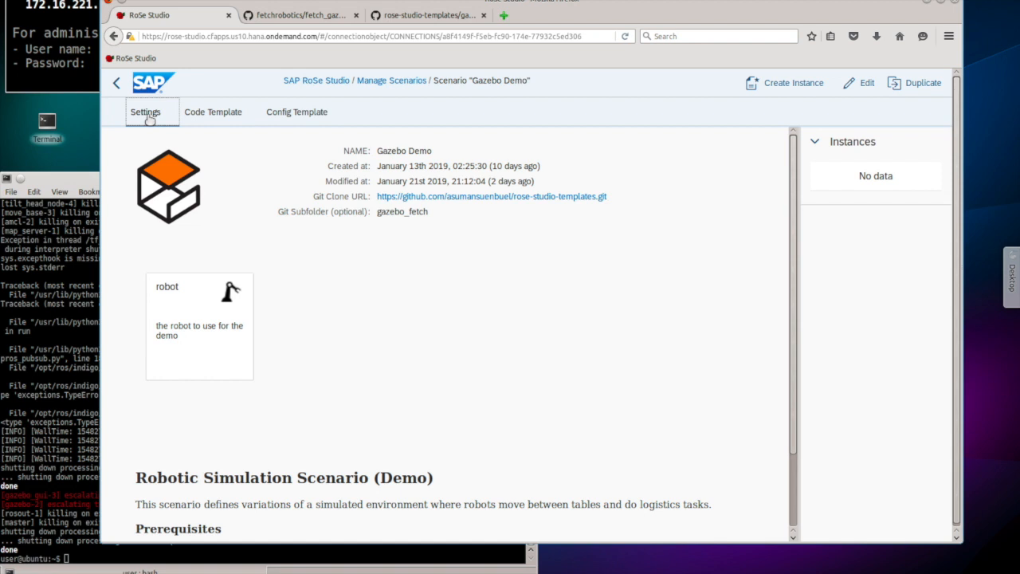
left_click(768, 86)
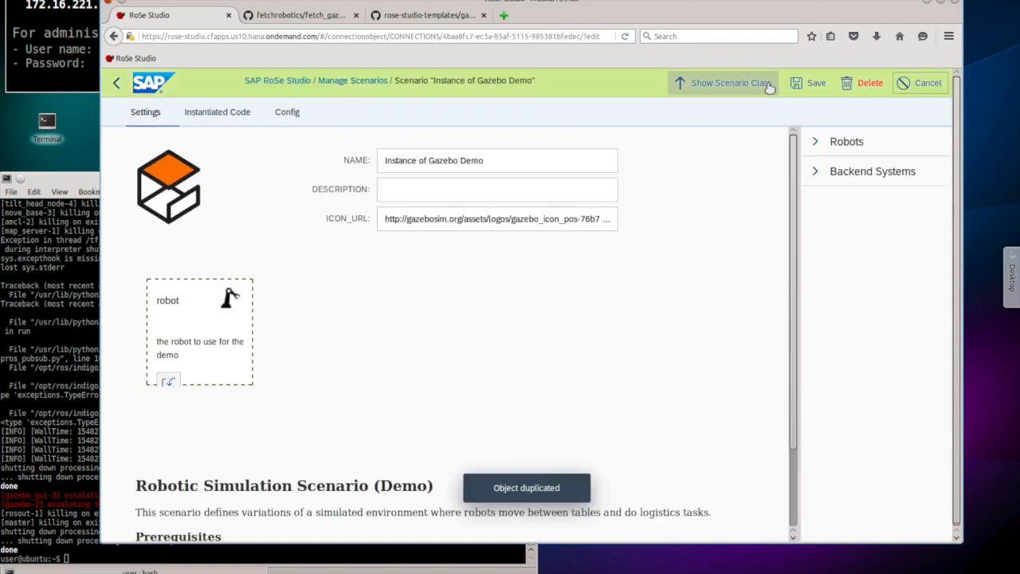
triple_click(471, 160)
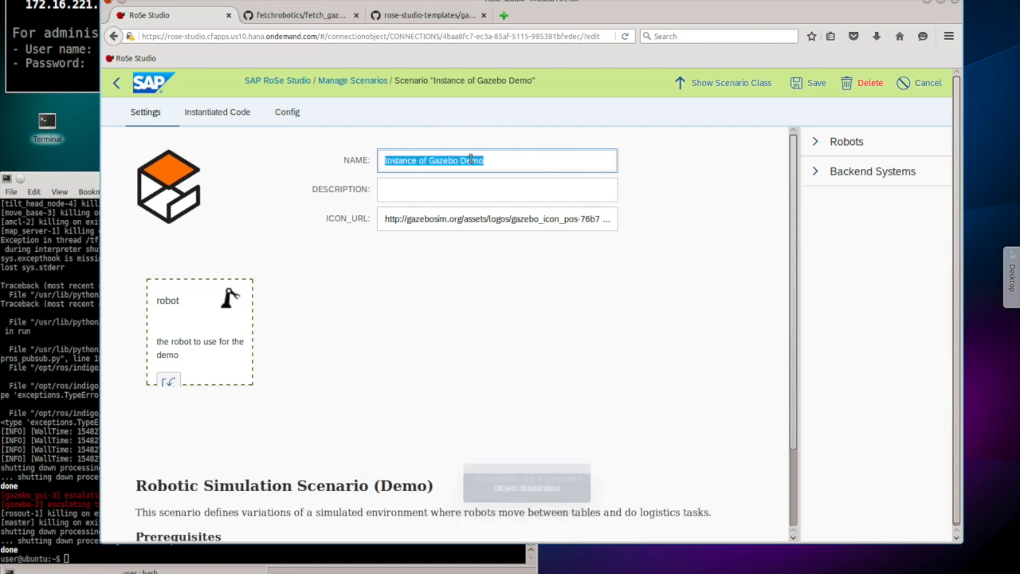
type("Custom")
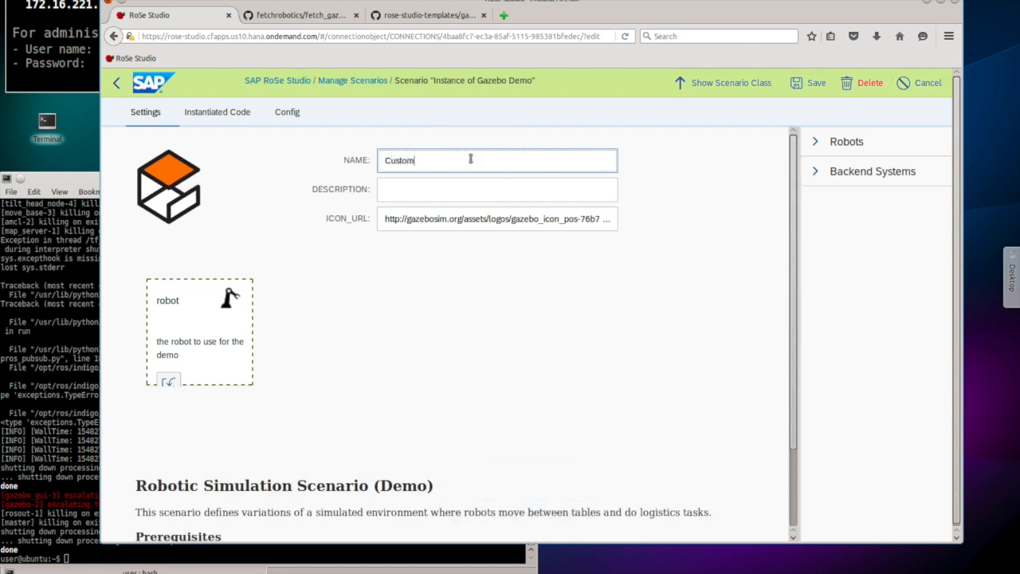
type("er A Instance")
left_click(813, 84)
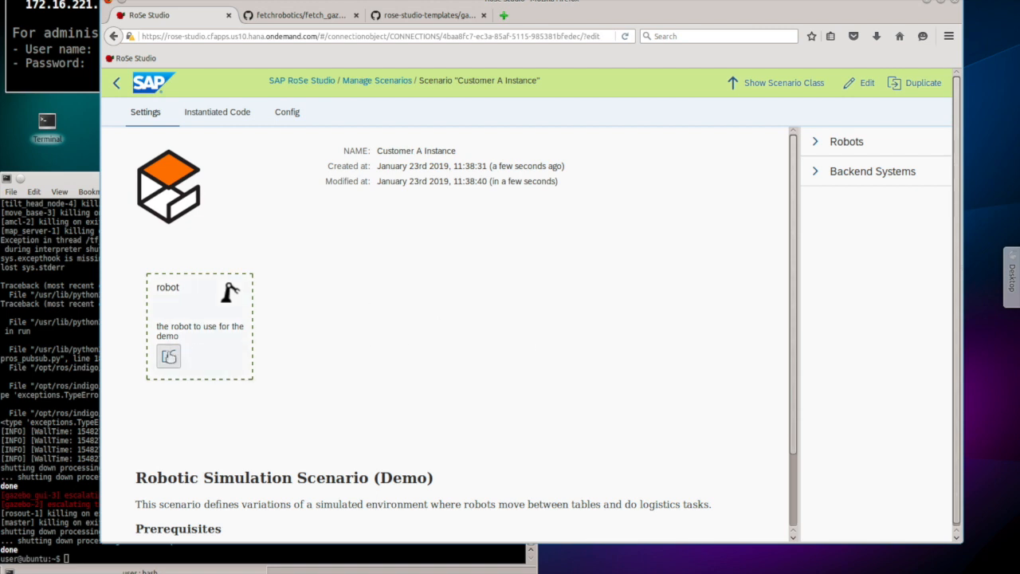
Step: List available robots (Baxter, Fetch Mobile Manipulator, MIR 100, UR3) for the robot slot
left_click(170, 357)
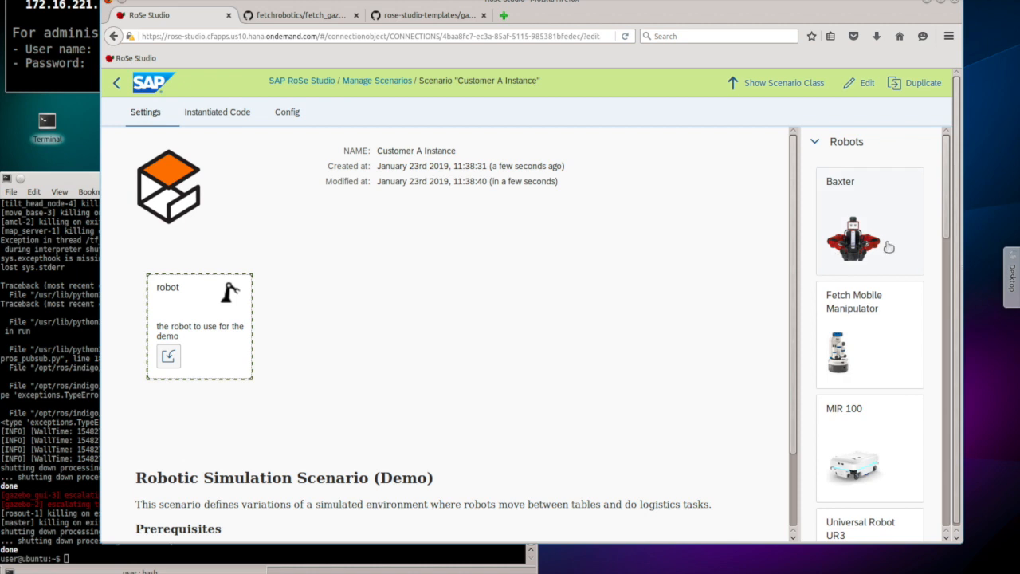
Step: Drag Fetch Freight Base from the Robots list onto the robot card
scroll(889, 249, "down", 1)
scroll(889, 248, "down", 10)
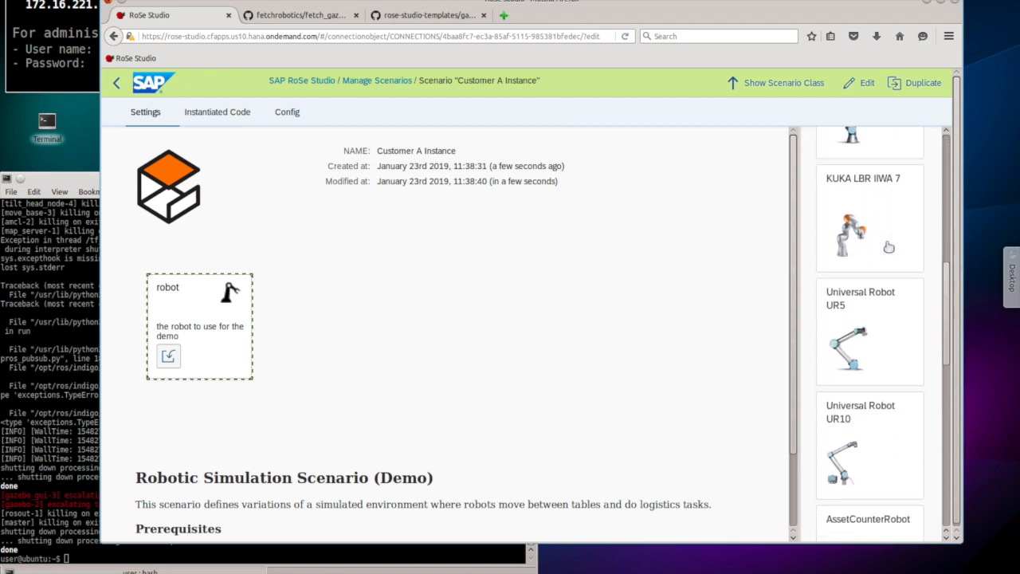
scroll(889, 247, "down", 10)
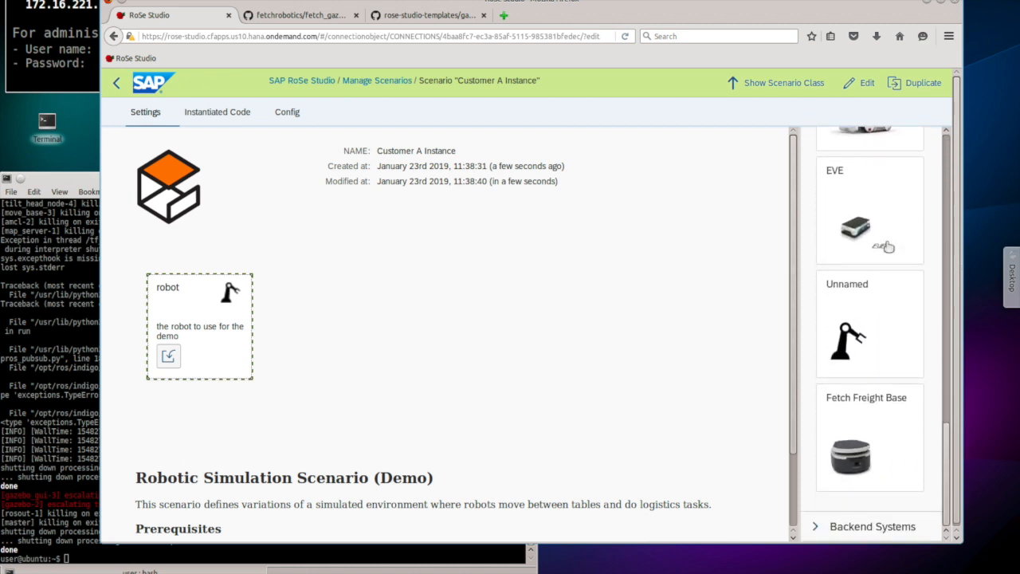
left_click_drag(881, 408, 236, 362)
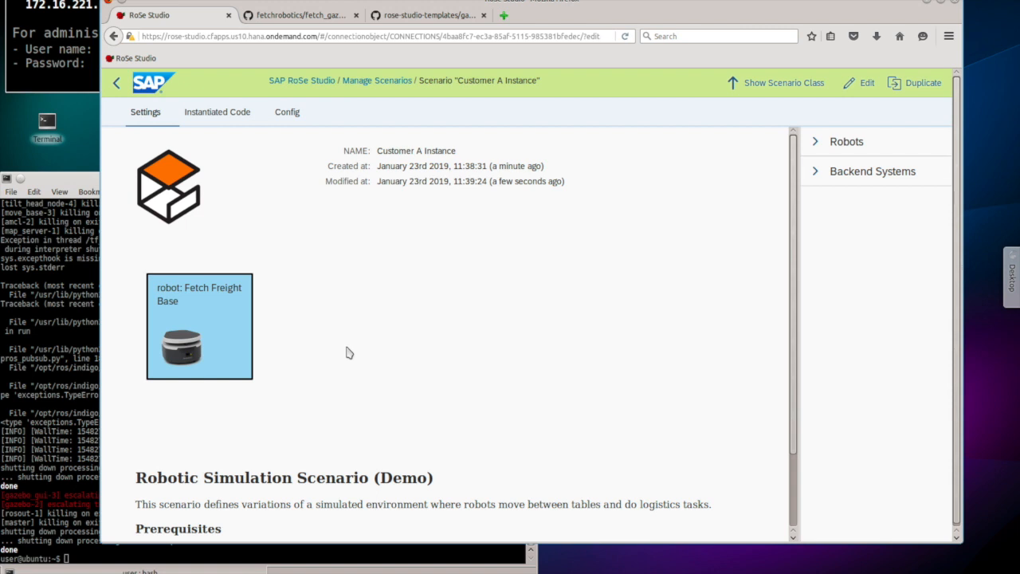
Step: In the instance's config JSON, change the demo cube colour from Blue to Red
left_click(287, 115)
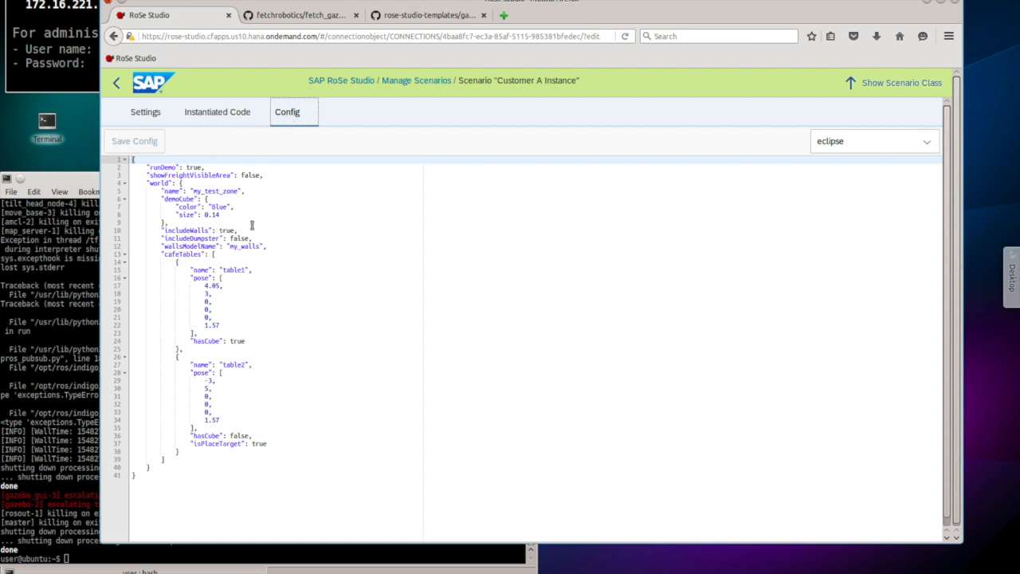
left_click(221, 230)
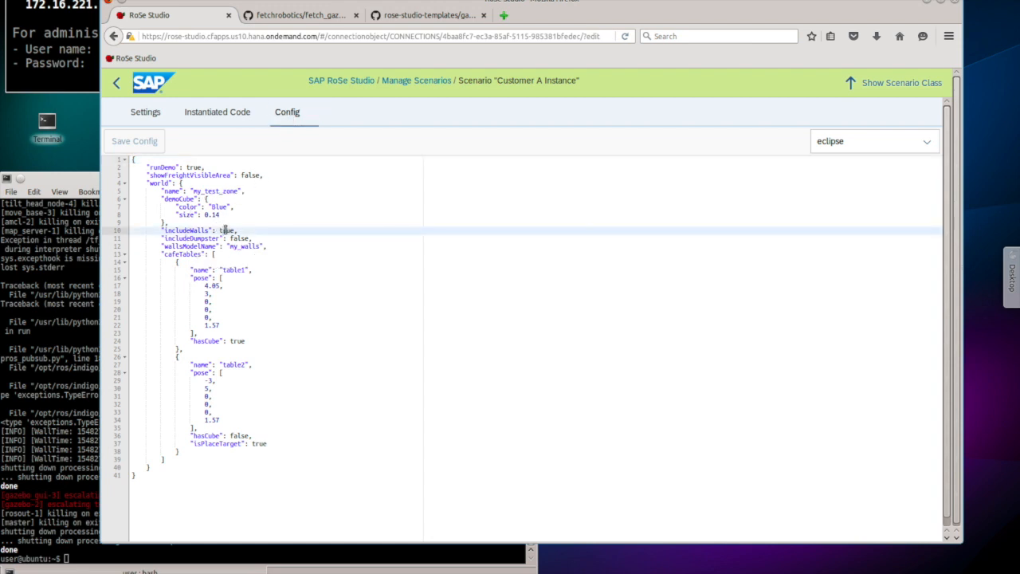
double_click(227, 230)
double_click(219, 206)
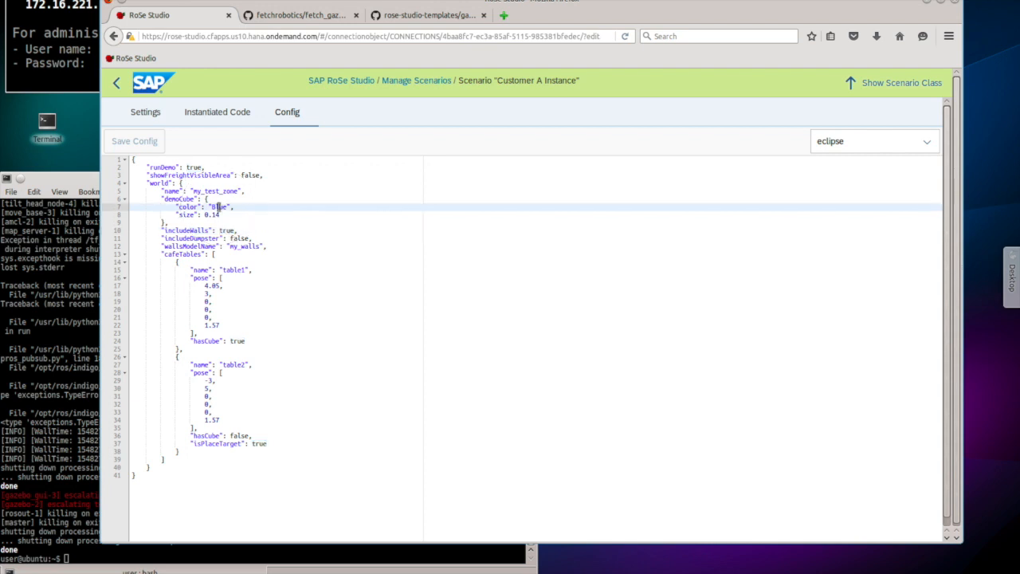
type("Red")
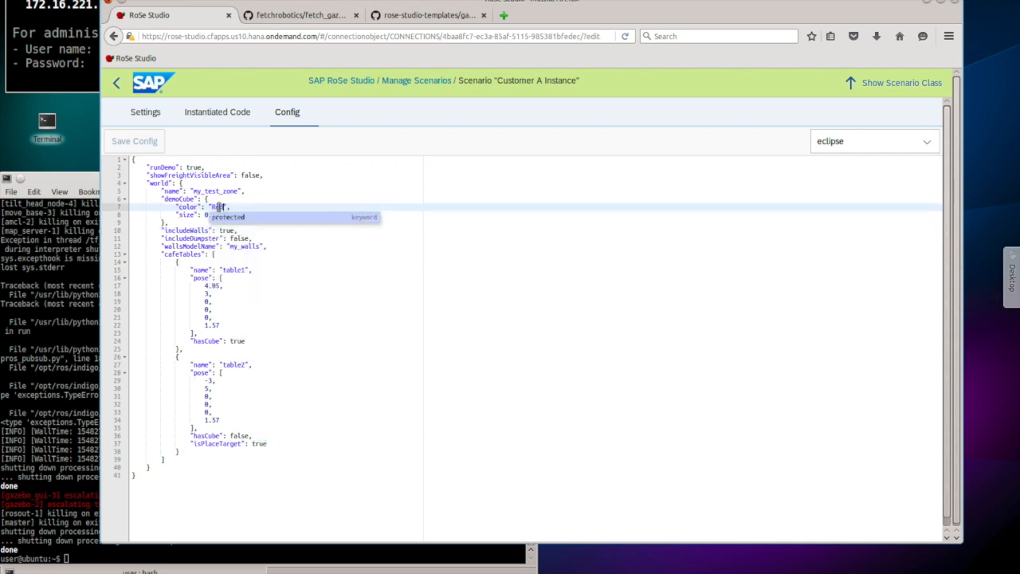
Step: Save the edited config, leaving includeWalls set to true
left_click(155, 149)
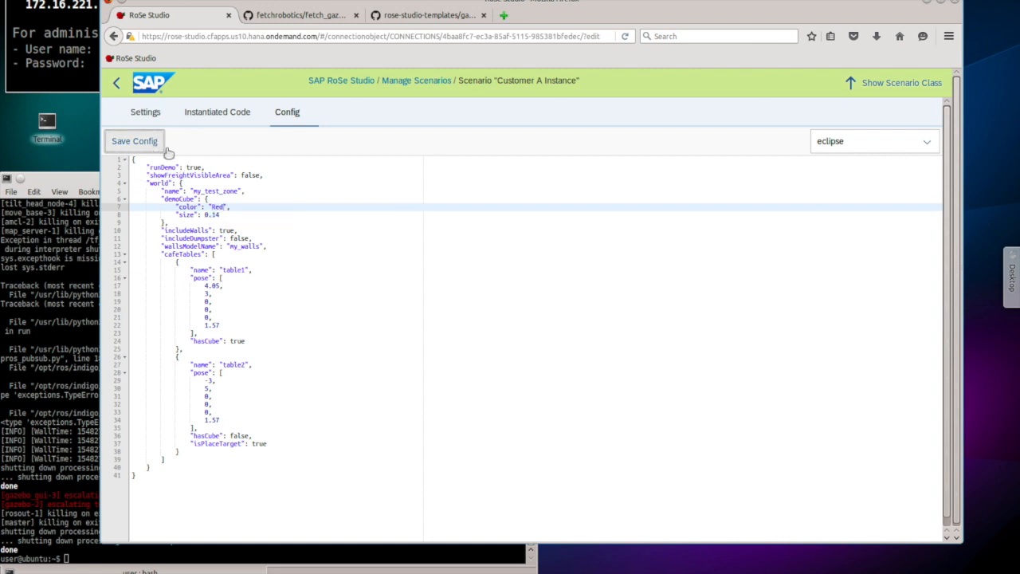
left_click(225, 232)
double_click(226, 231)
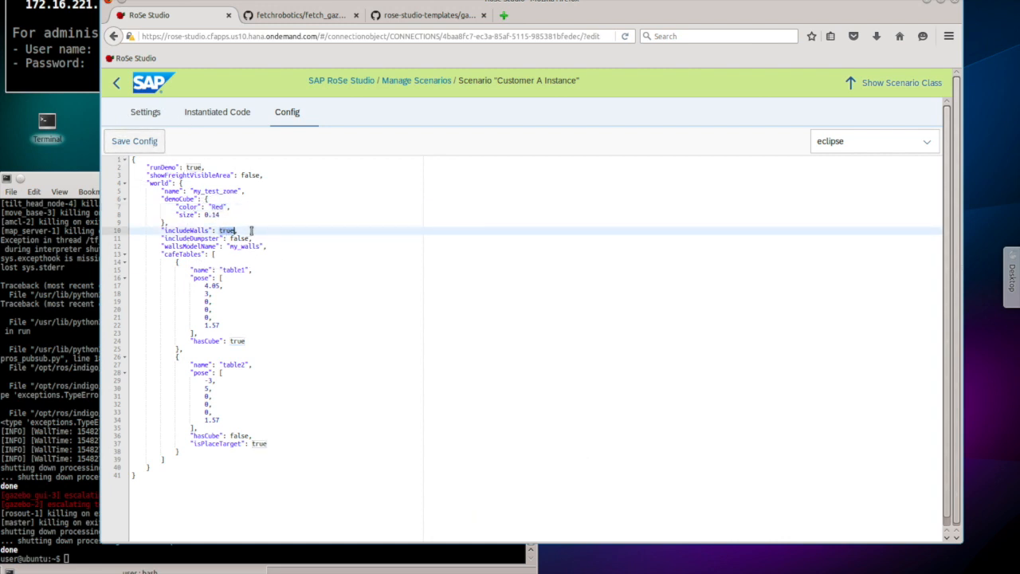
left_click(251, 231)
left_click(143, 140)
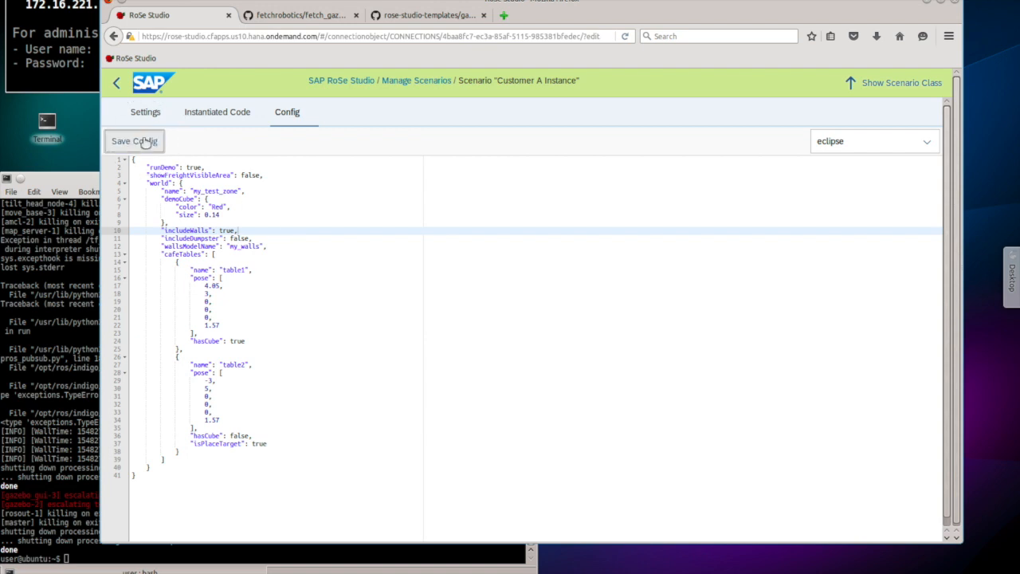
left_click(227, 117)
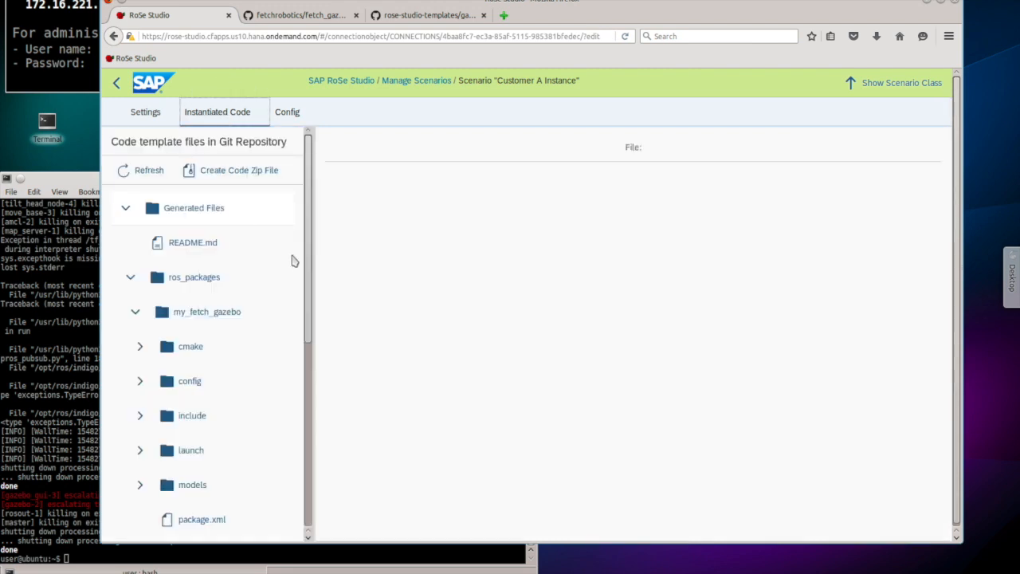
left_click_drag(310, 253, 301, 437)
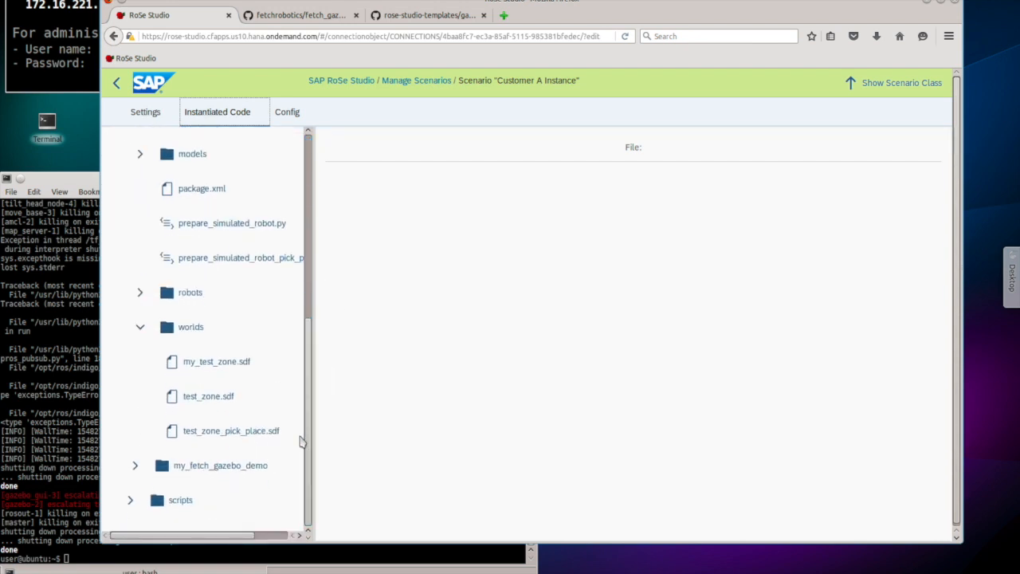
left_click(231, 363)
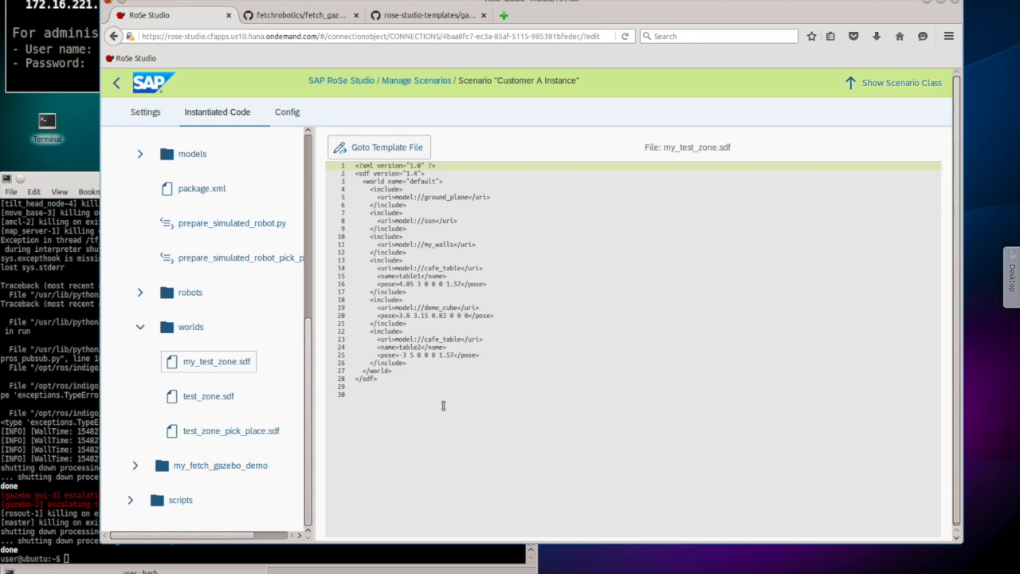
left_click(357, 236)
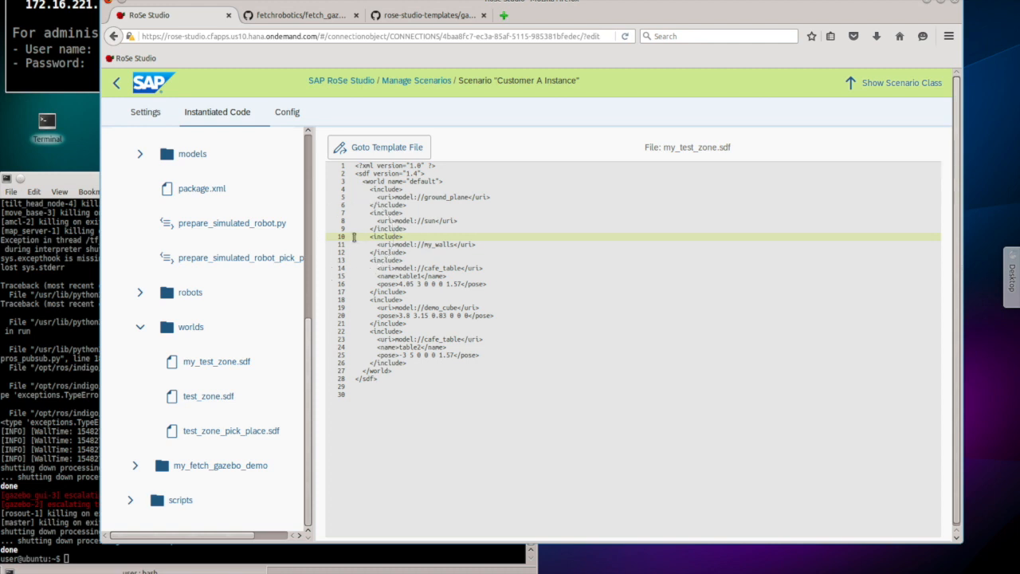
left_click(354, 237)
left_click_drag(354, 237, 353, 256)
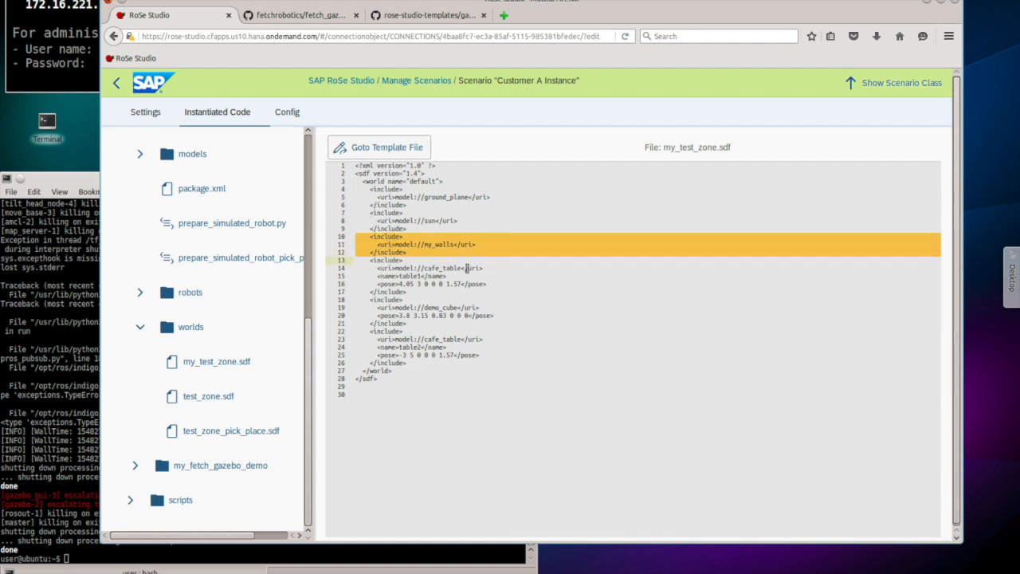
left_click(419, 272)
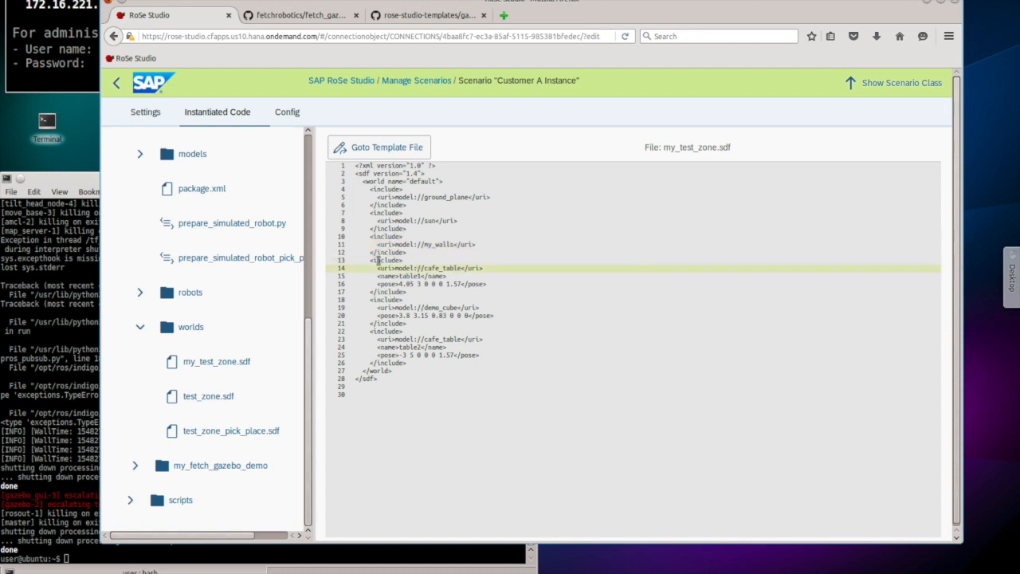
left_click_drag(354, 261, 355, 322)
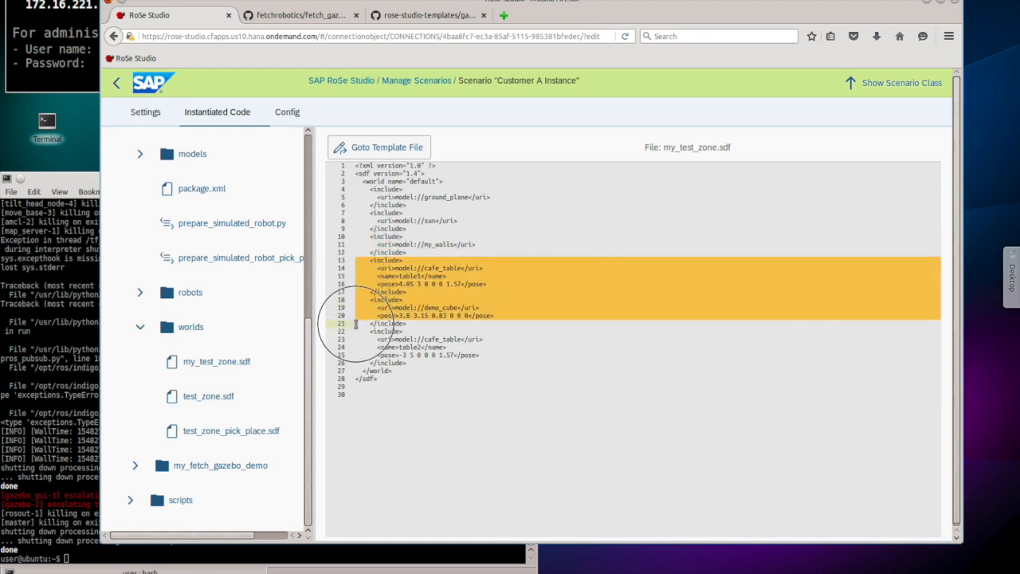
left_click_drag(356, 323, 356, 371)
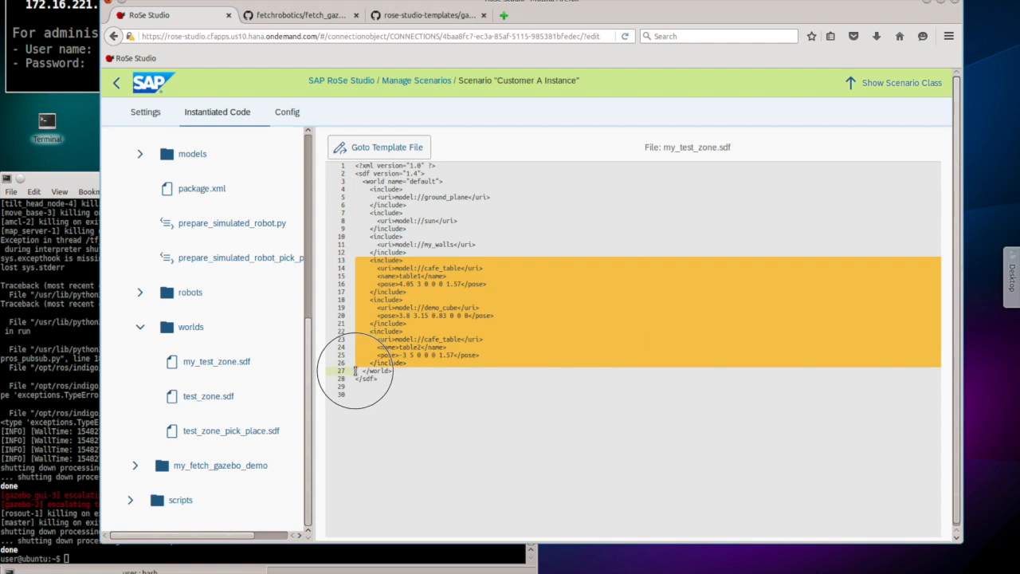
left_click(400, 309)
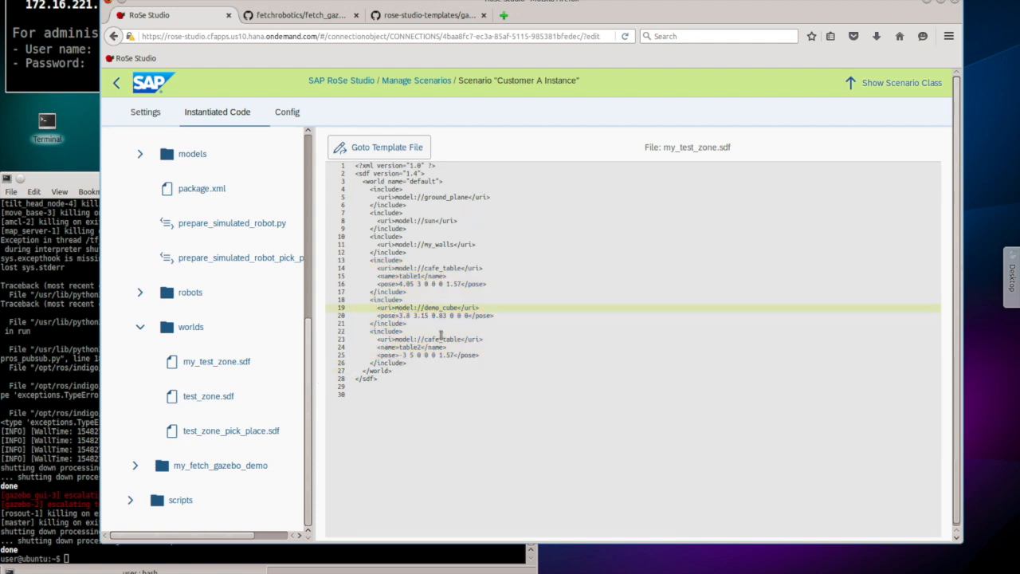
left_click_drag(308, 346, 309, 162)
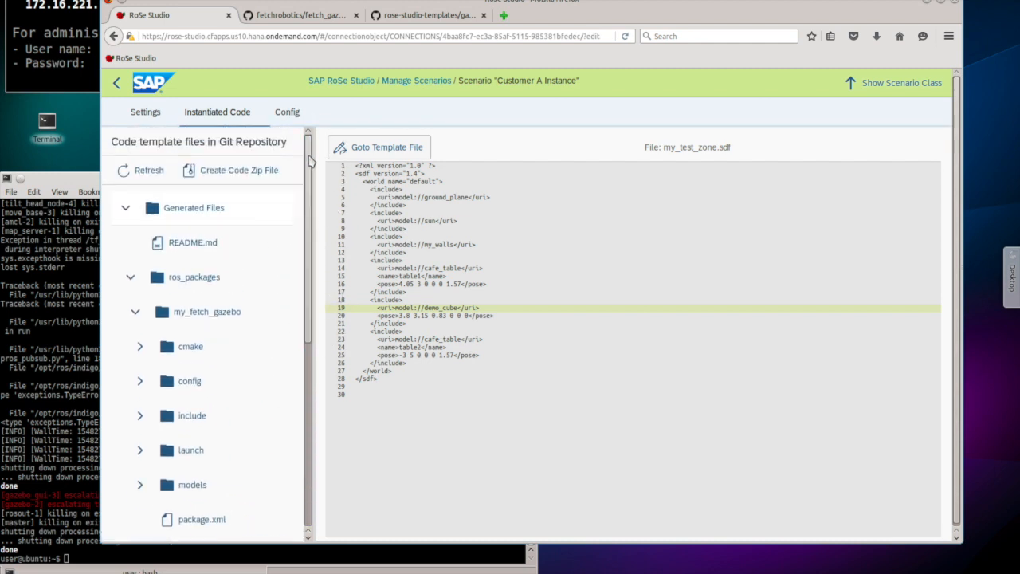
left_click(407, 244)
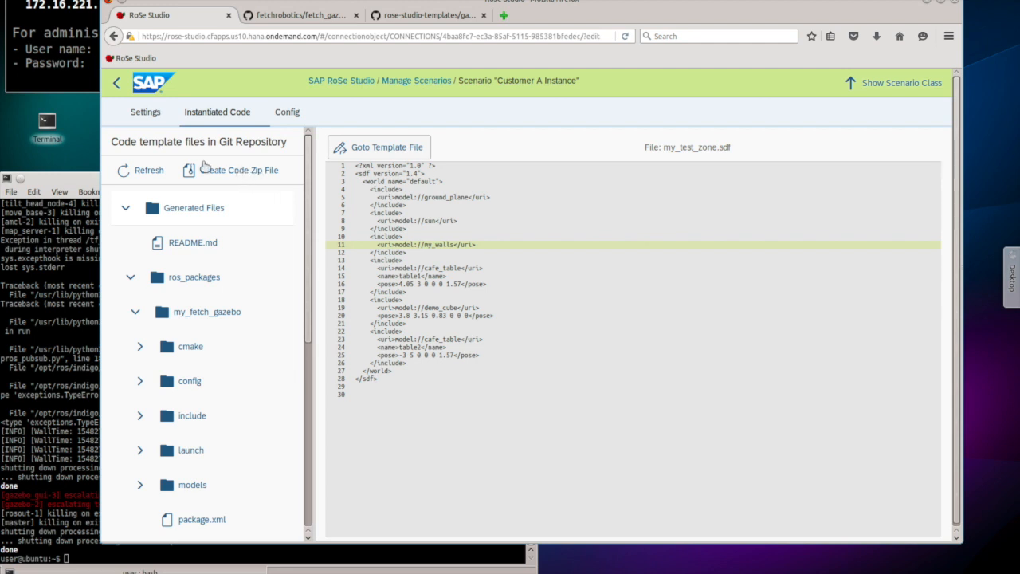
Step: Download Customer A Instance's instantiated code as a zip via Create Code Zip File
left_click(251, 176)
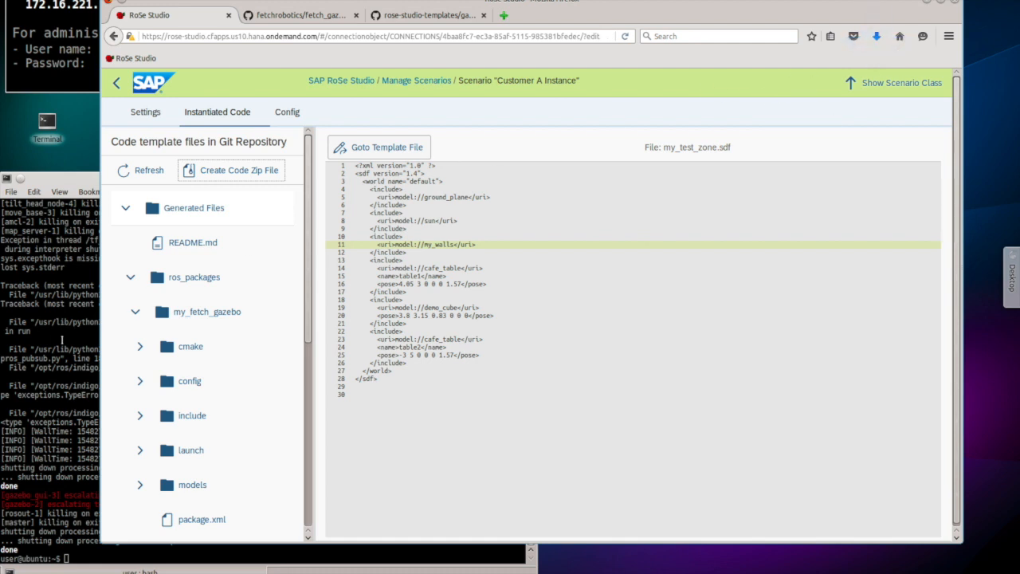
Step: In Konsole, list ~/Downloads to confirm Customer A Instance.zip is there
left_click(45, 343)
type("ls ~/Dow")
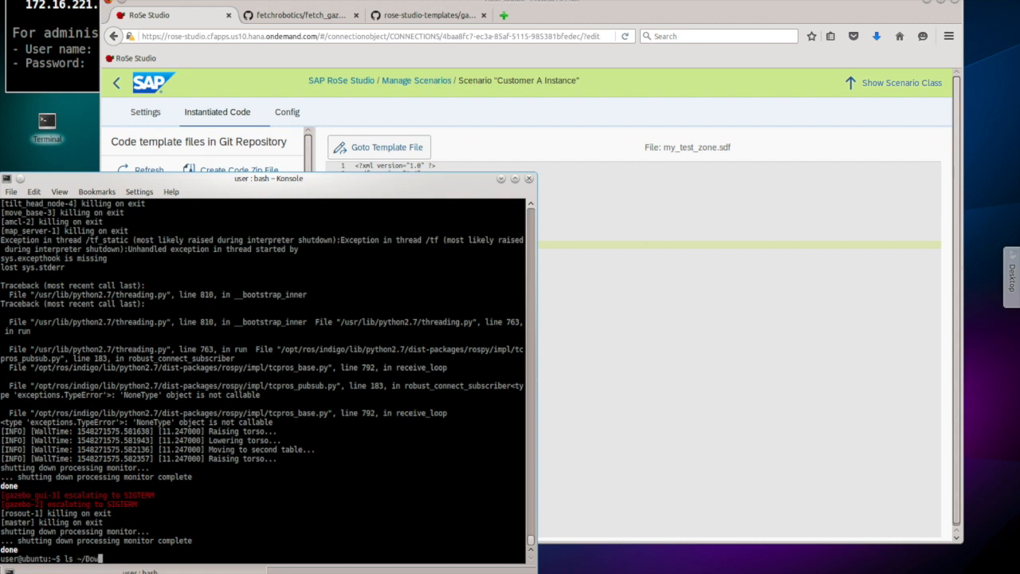
key("Tab")
key("Return")
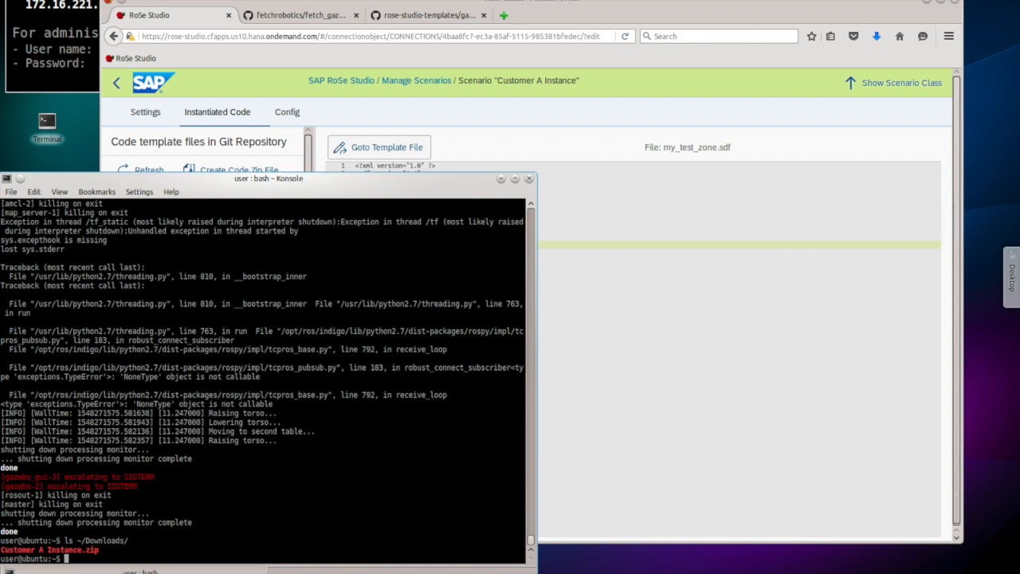
Step: Run the ./run_rose_gazebo_demo script
type("./run-ros")
key("Left")
key("Left")
key("Left")
key("BackSpace")
key("Right")
key("Right")
key("Right")
type("e gazebo demo")
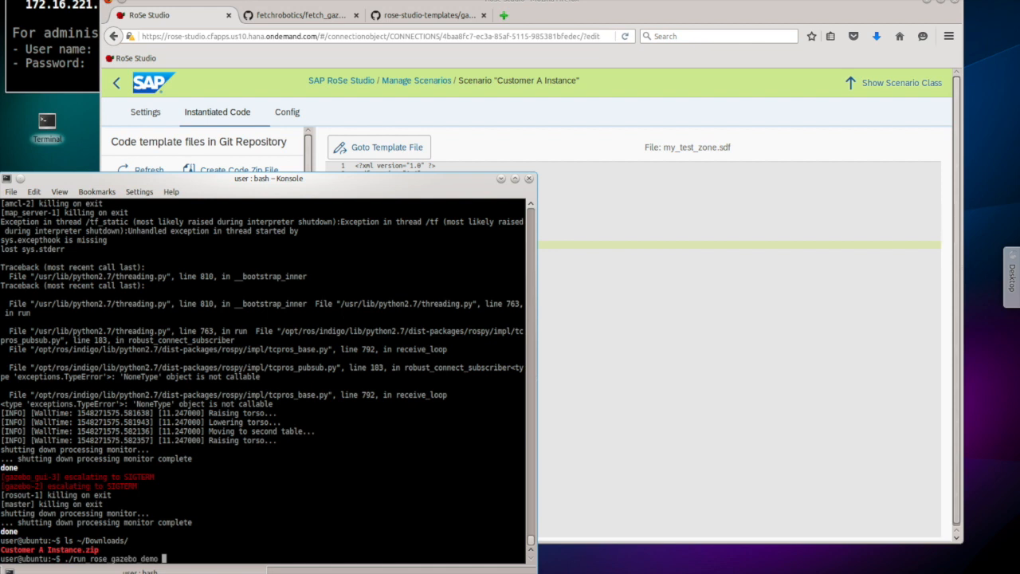
key("Return")
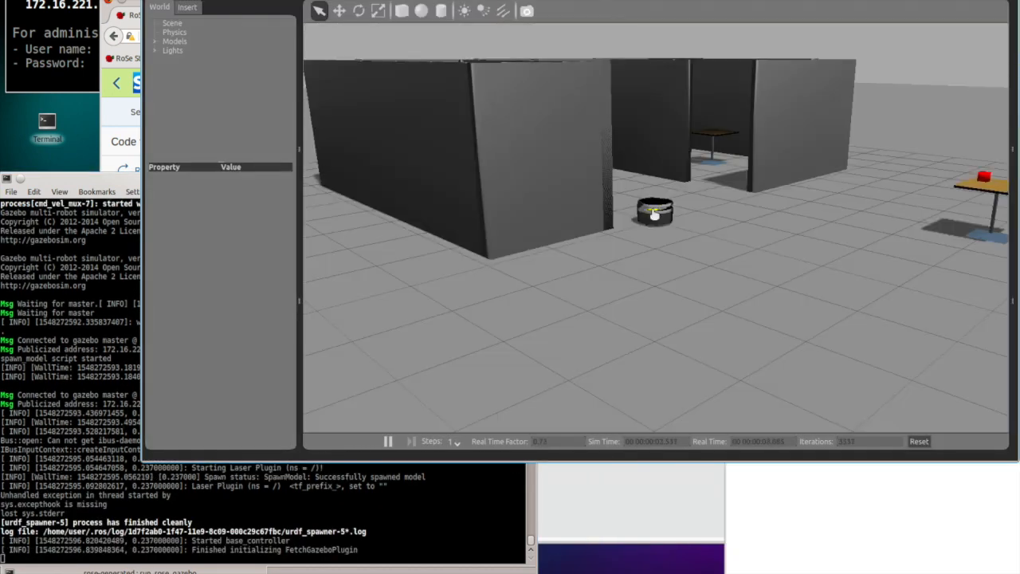
Step: Confirm Gazebo is ready and let the robot drive to the table and pick up the red cube
scroll(653, 213, "down", 2)
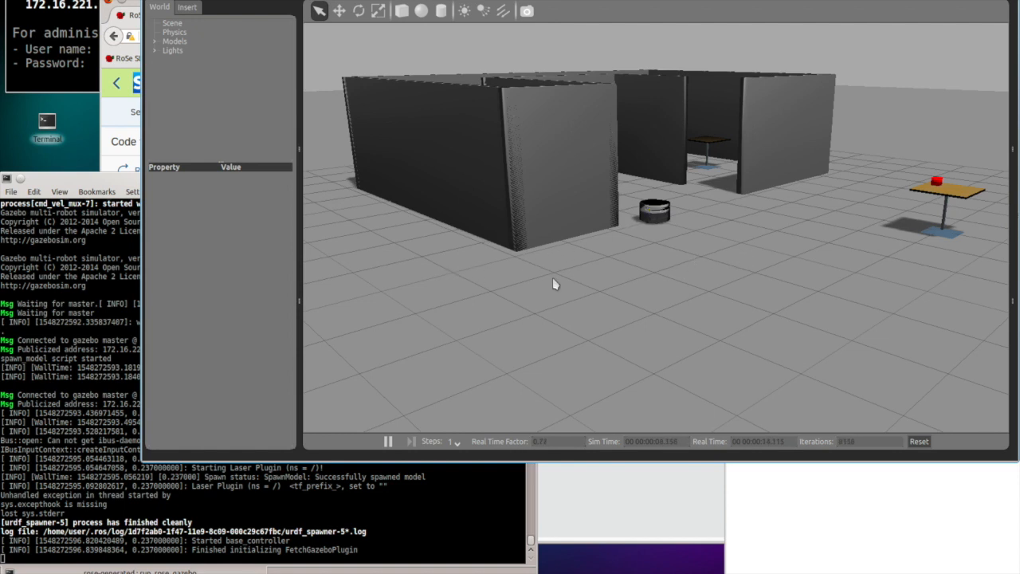
left_click(786, 507)
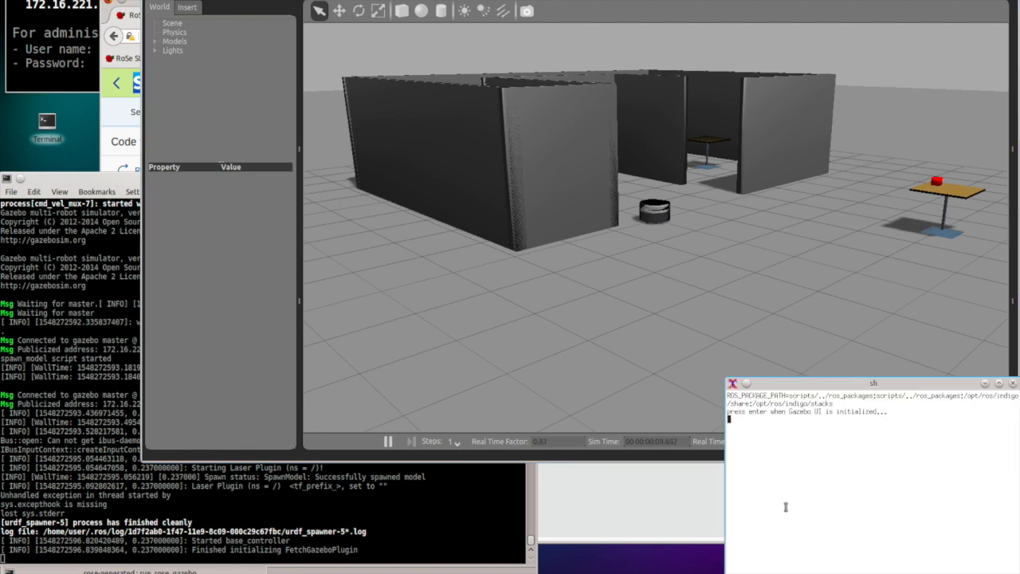
key("Return")
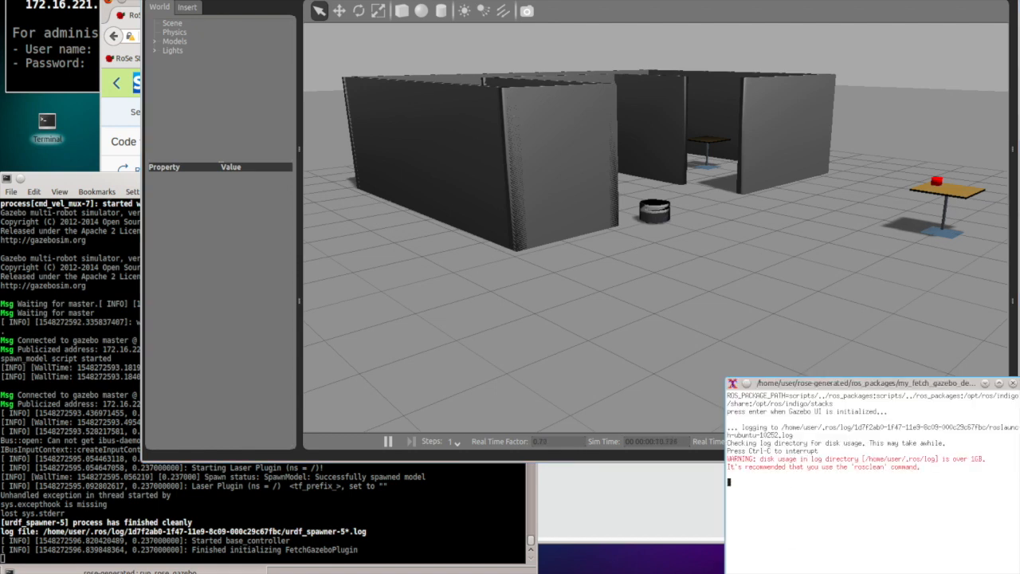
left_click(623, 330)
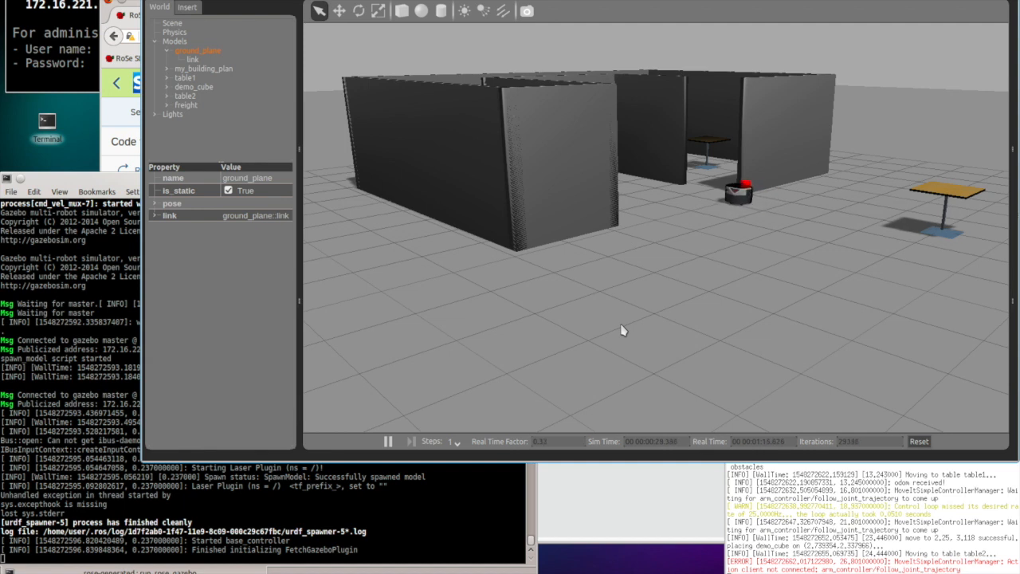
left_click(604, 502)
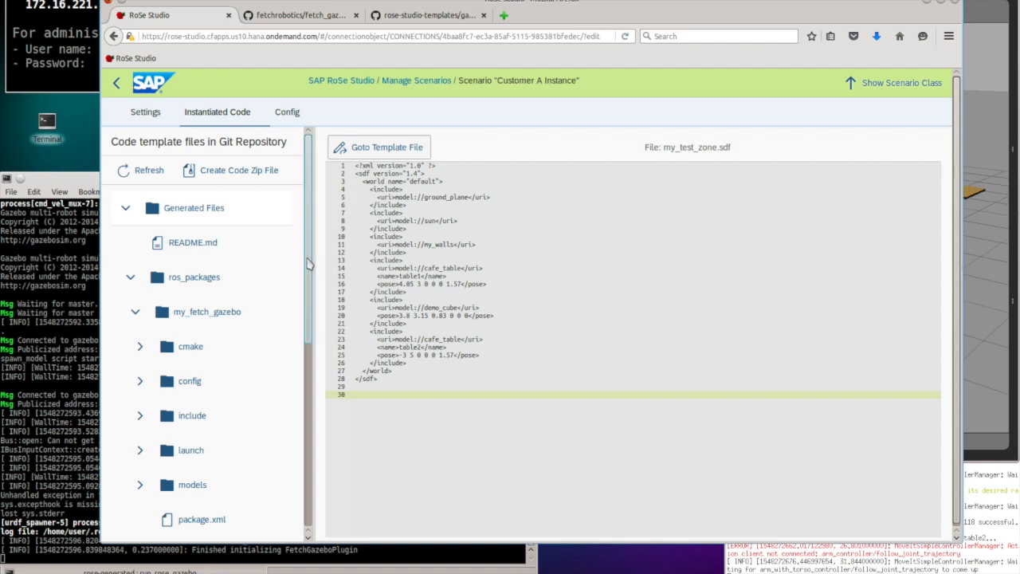
Step: Open my_fetch_gazebo_demo/mydemo.py and scroll down to its __main__ block
left_click_drag(307, 264, 311, 452)
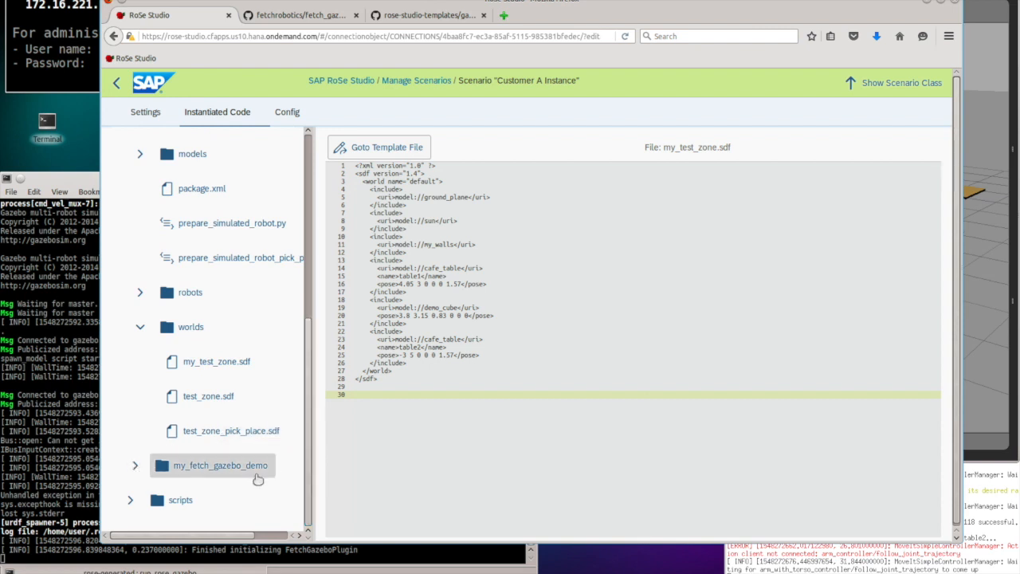
left_click(136, 468)
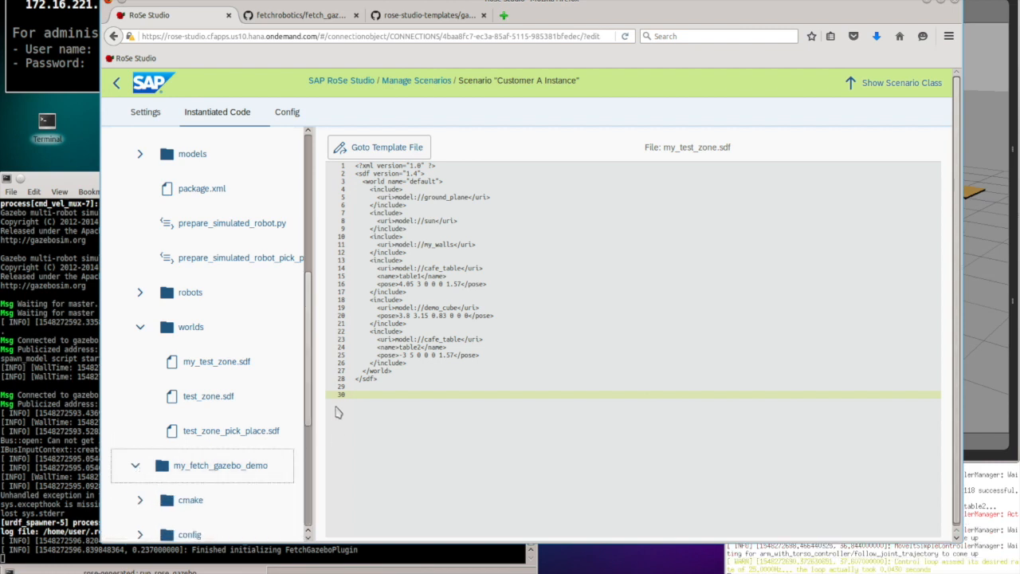
left_click(309, 401)
left_click_drag(309, 401, 307, 488)
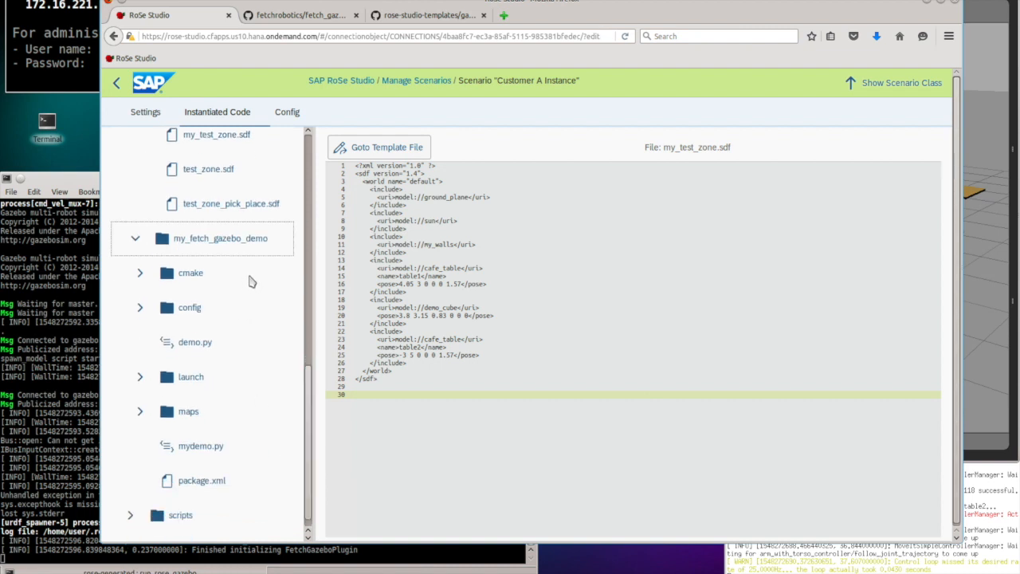
left_click(198, 447)
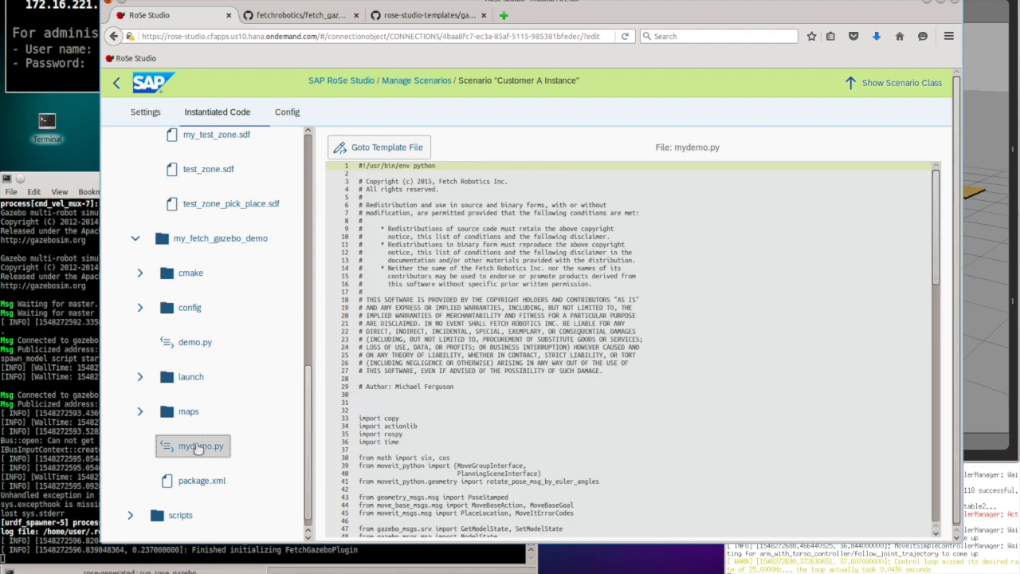
scroll(450, 342, "down", 10)
scroll(451, 341, "down", 3)
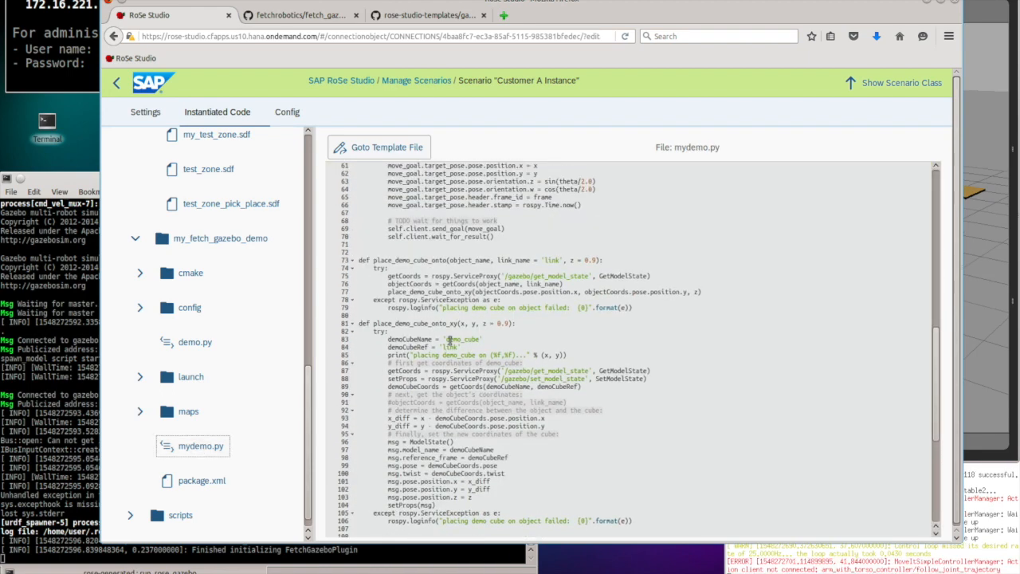
scroll(449, 340, "down", 7)
scroll(451, 341, "down", 1)
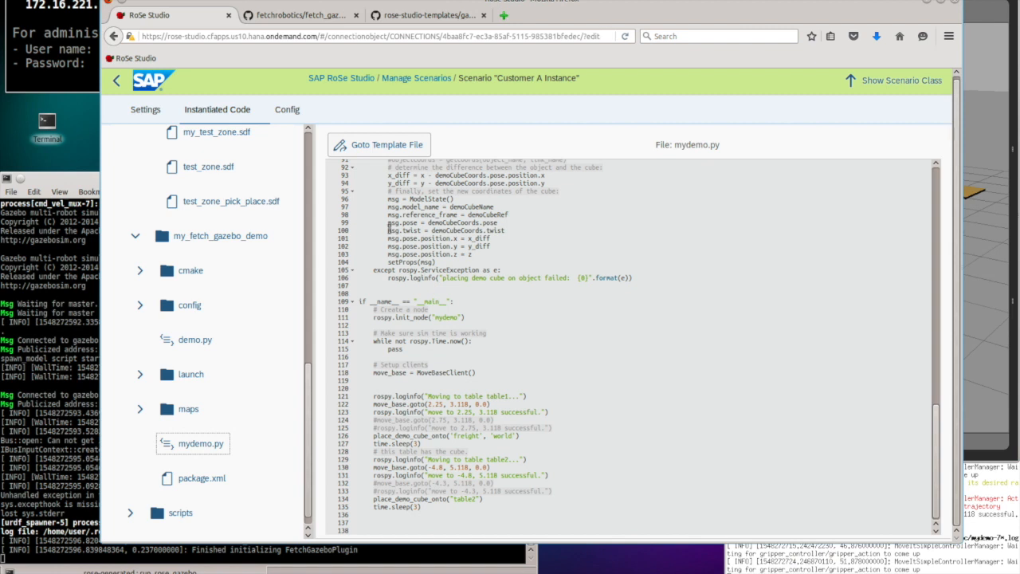
Step: Jump from mydemo.py to its code template with Goto Template File
left_click(397, 150)
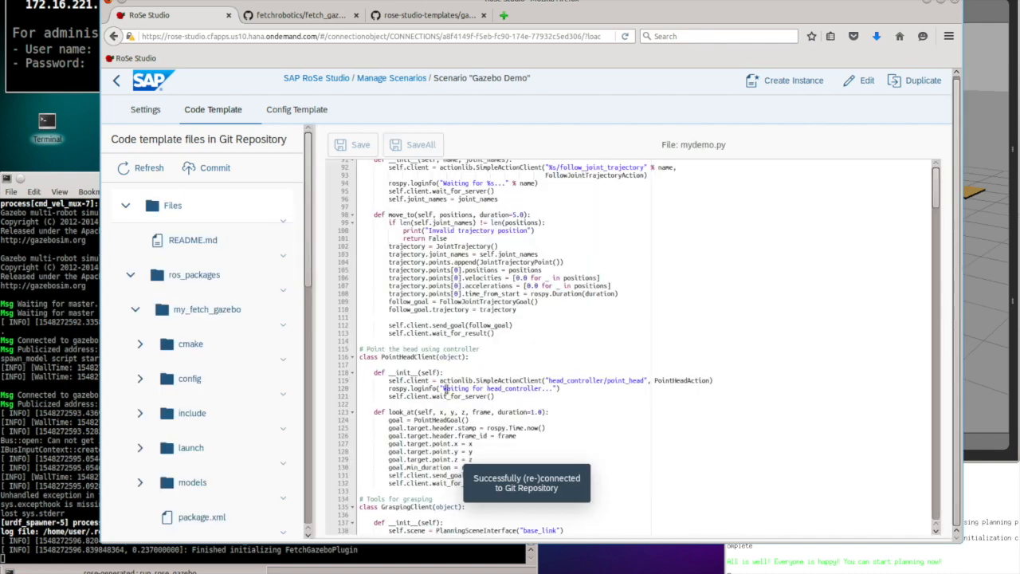
scroll(447, 388, "down", 20)
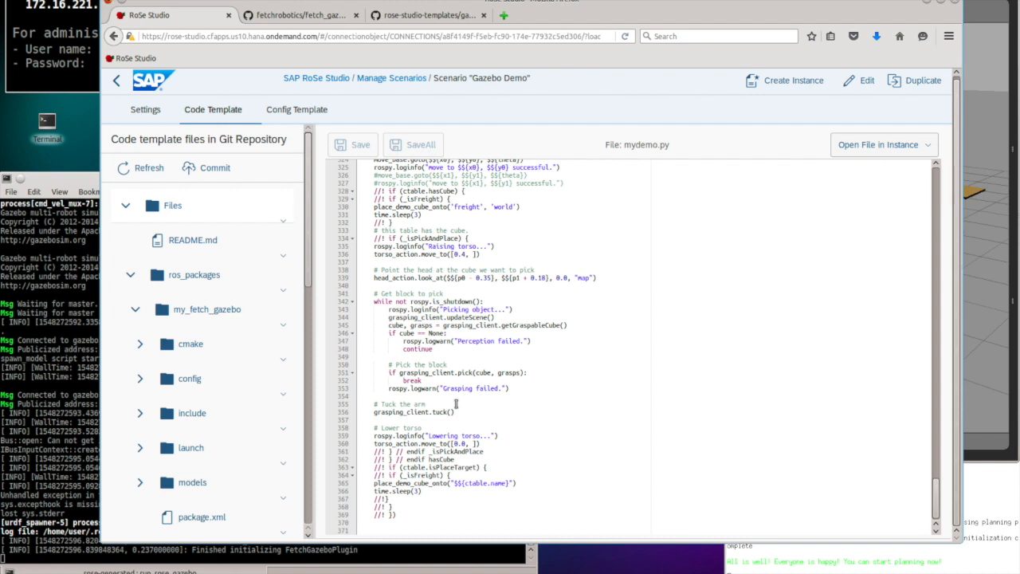
scroll(456, 402, "up", 3)
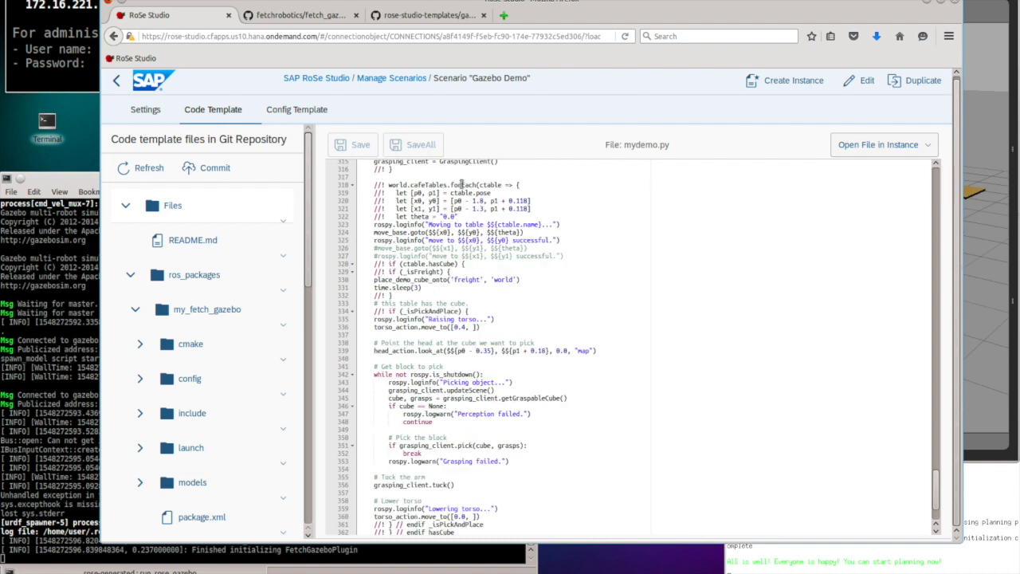
left_click_drag(361, 185, 361, 223)
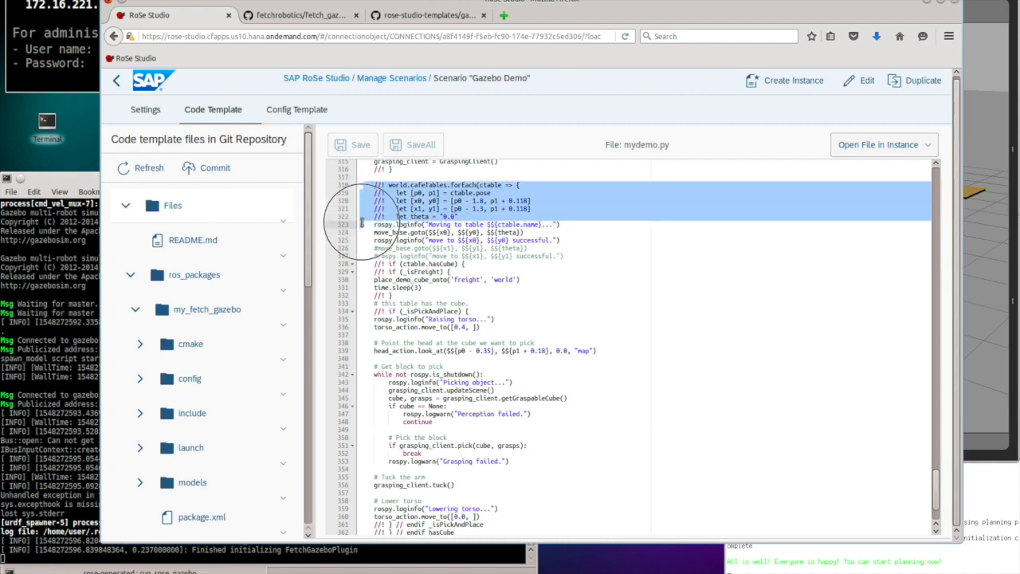
left_click_drag(361, 224, 361, 224)
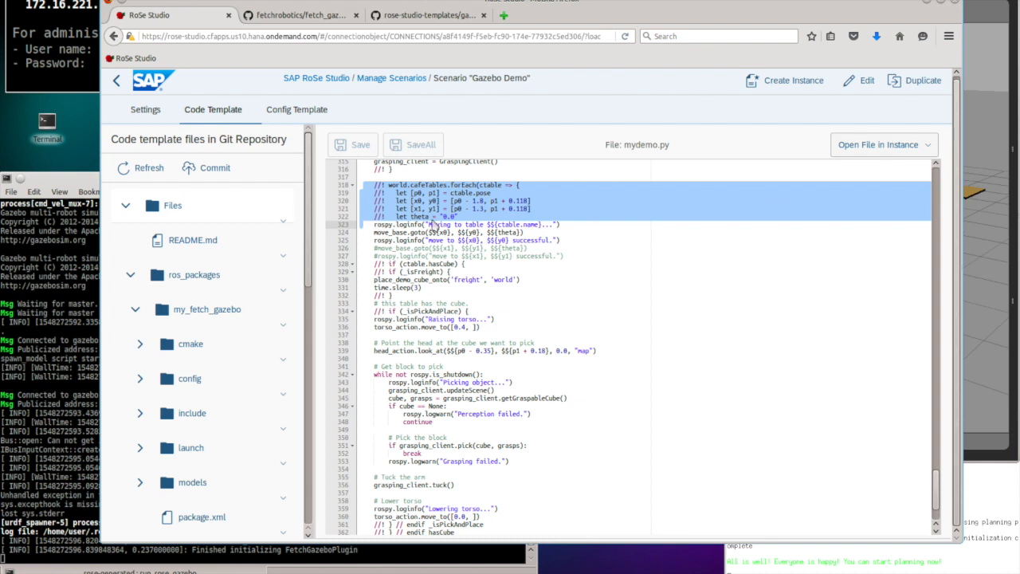
double_click(467, 185)
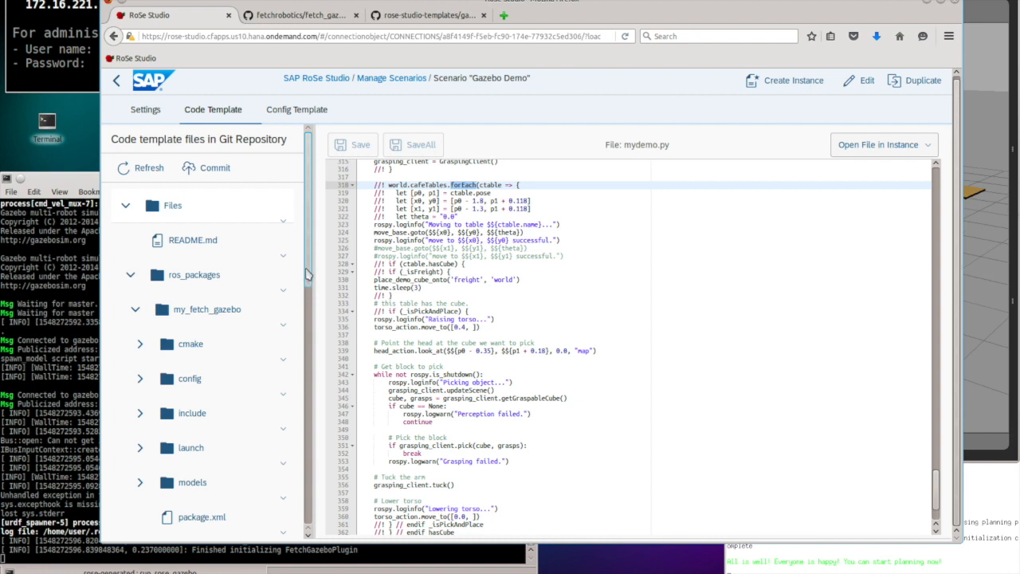
left_click_drag(309, 263, 309, 401)
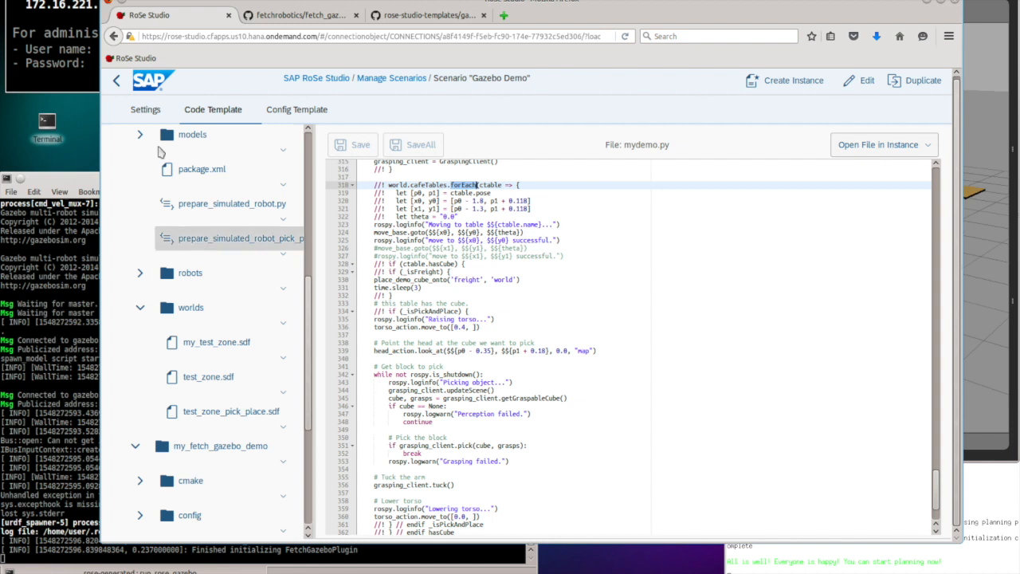
Step: Stop the Gazebo launch with Ctrl+C and return to the Gazebo Demo settings page
left_click(78, 248)
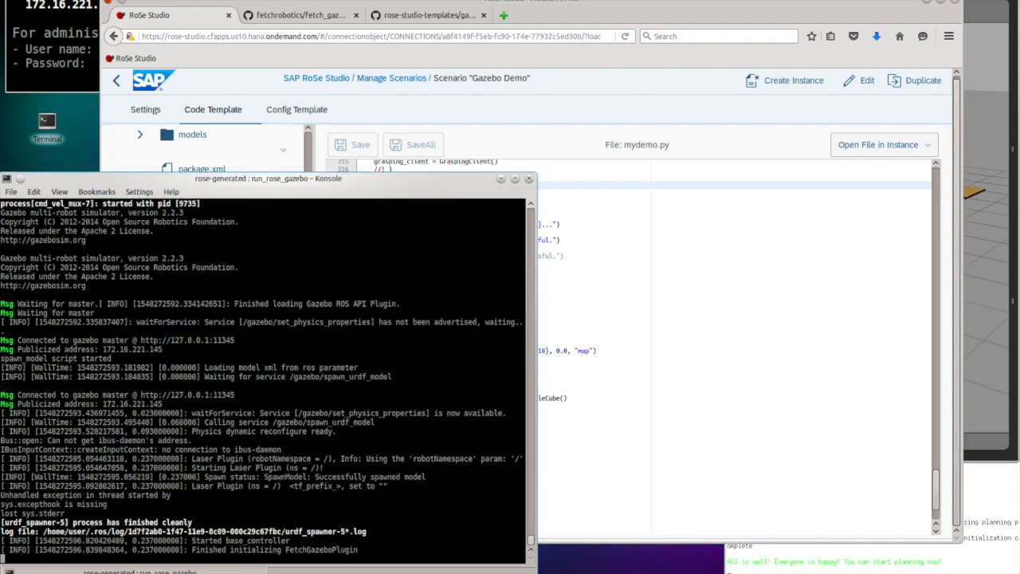
key("ctrl+c")
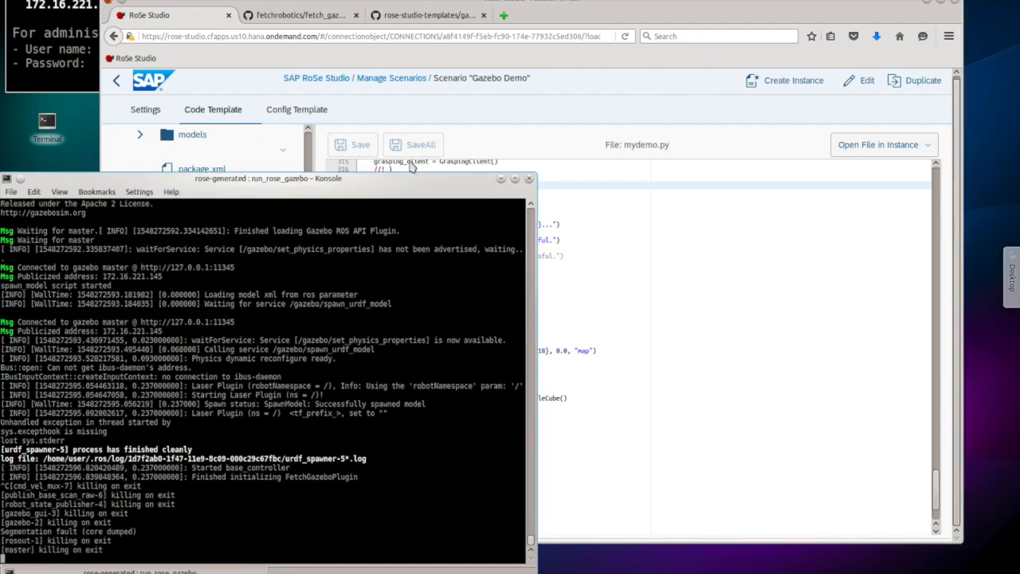
left_click(635, 224)
left_click(145, 110)
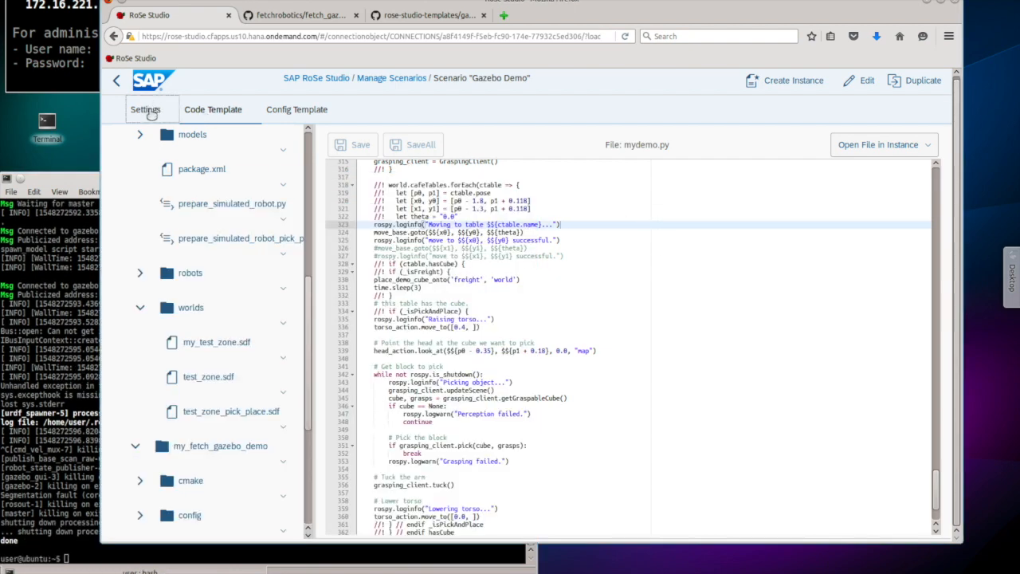
Step: Add a second scenario instance, rename it 'Customer B Instance', and save it
left_click(789, 84)
triple_click(460, 160)
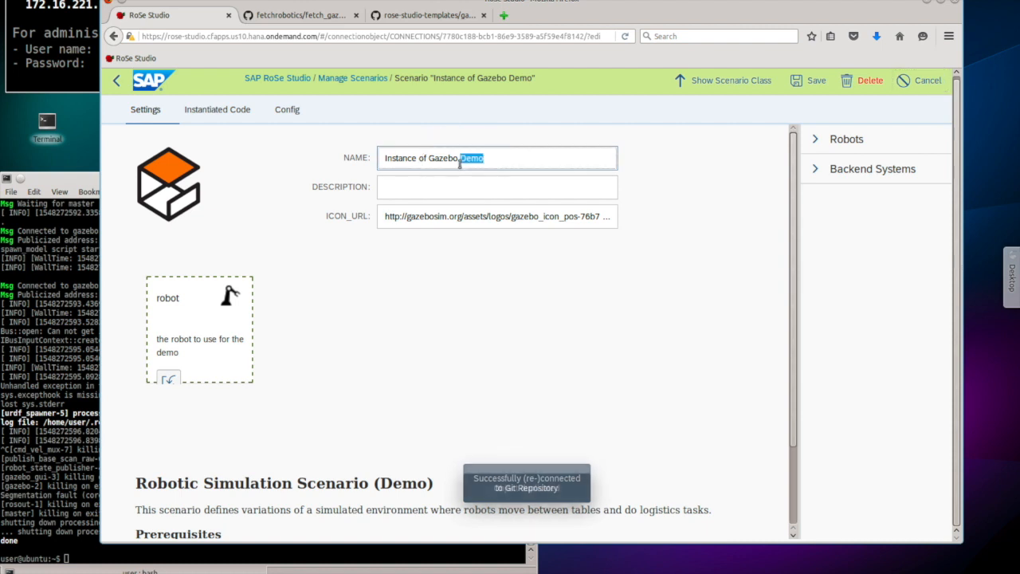
type("Custo")
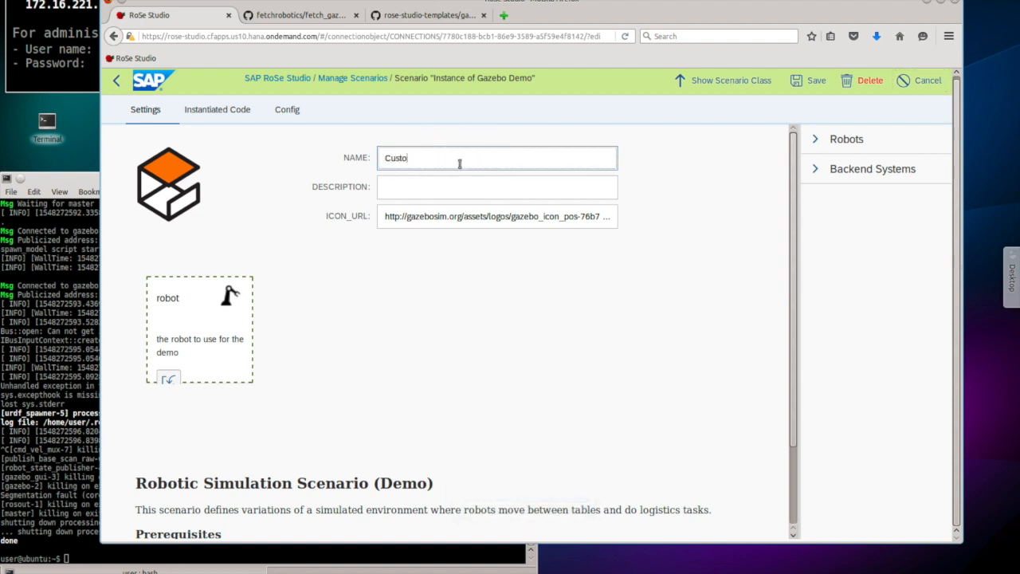
type("mer B Instance")
left_click(807, 86)
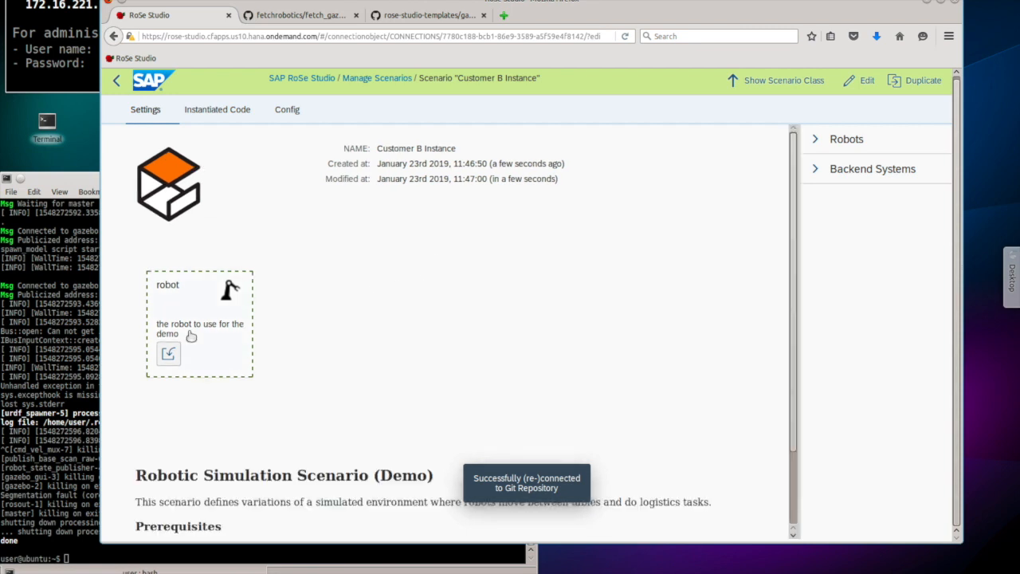
Step: Drag MIR 100 from the Robots panel into the instance's robot slot, then view the config
left_click(167, 353)
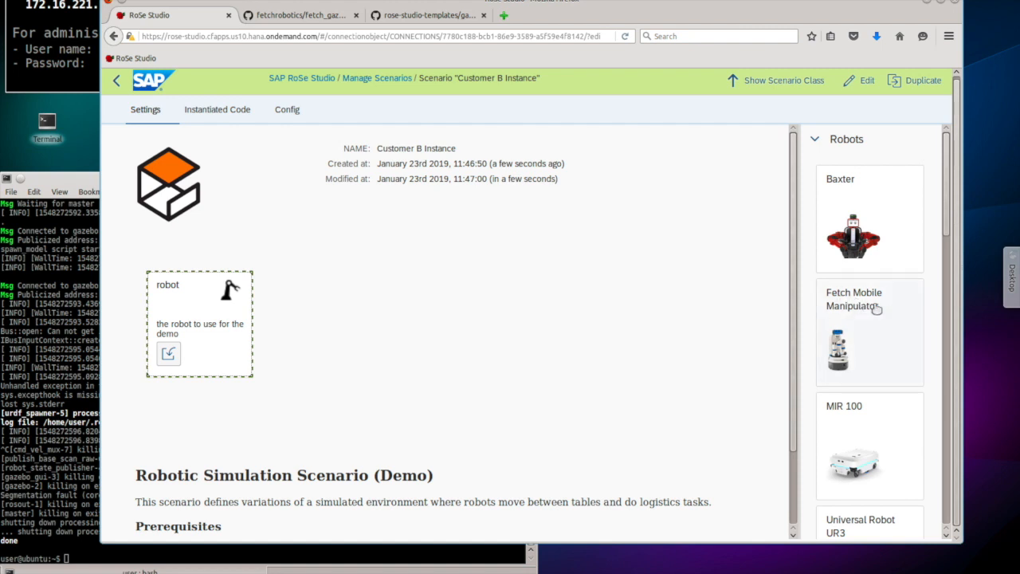
scroll(877, 309, "down", 3)
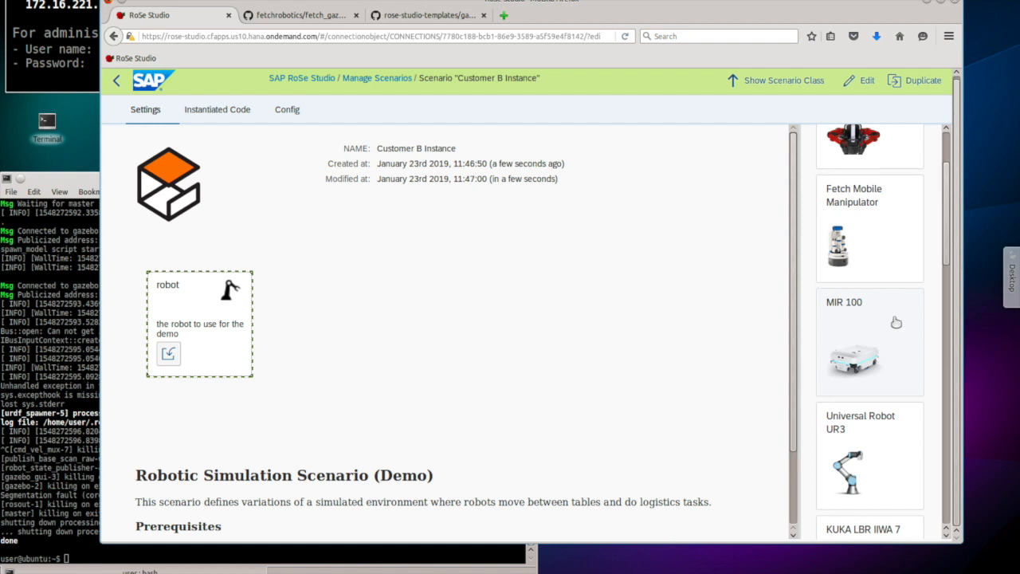
left_click_drag(896, 322, 201, 311)
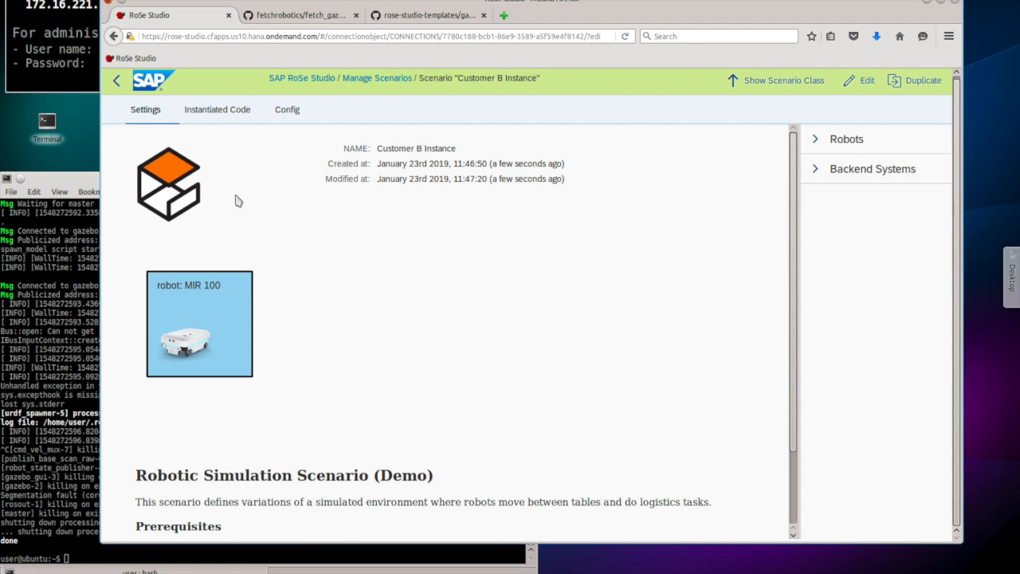
left_click(287, 113)
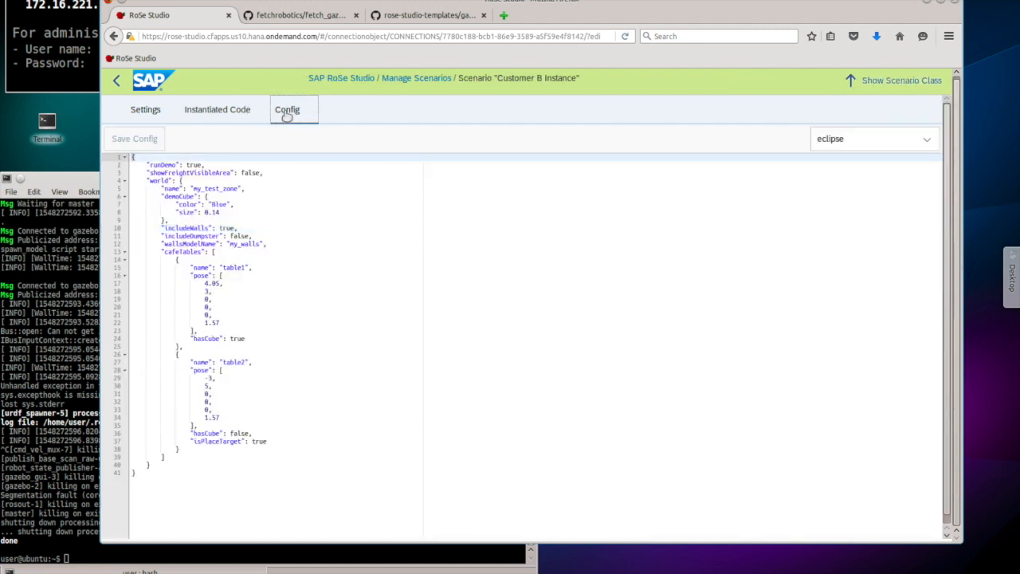
Step: Set includeDumpster to true and add a copy of the table2 block renamed table3
double_click(241, 237)
type("true")
left_click(319, 257)
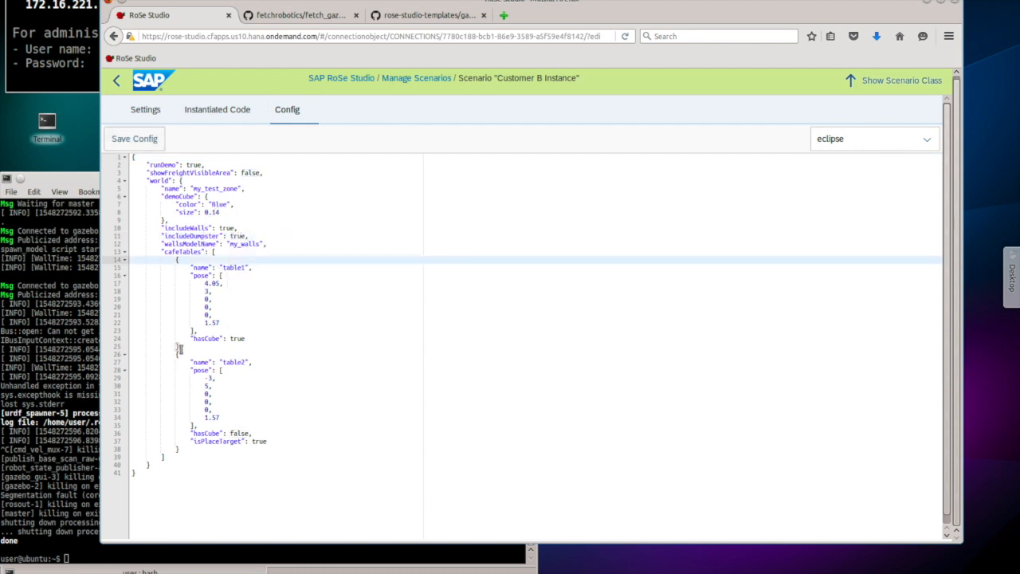
left_click_drag(179, 348, 186, 449)
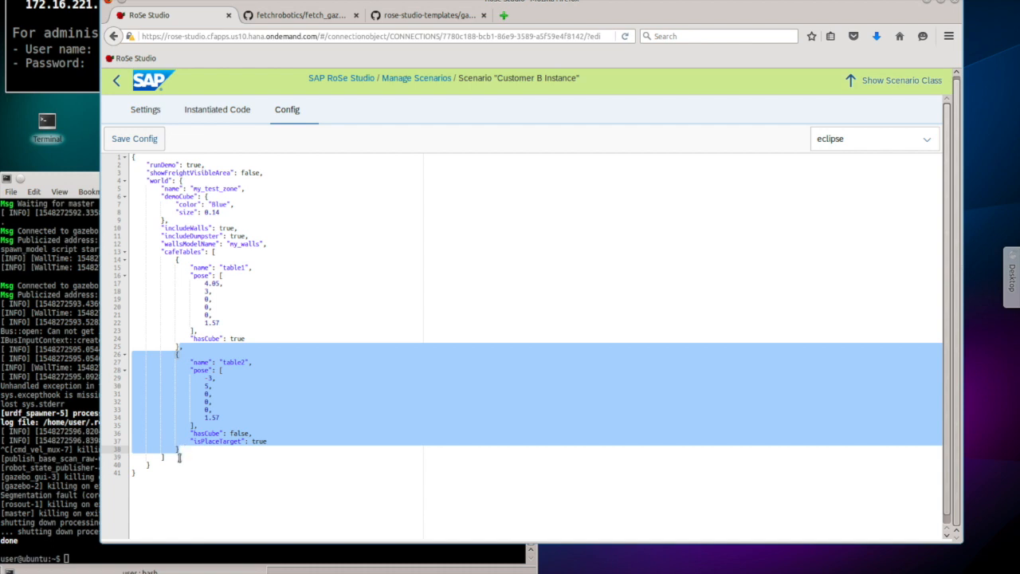
left_click(185, 450)
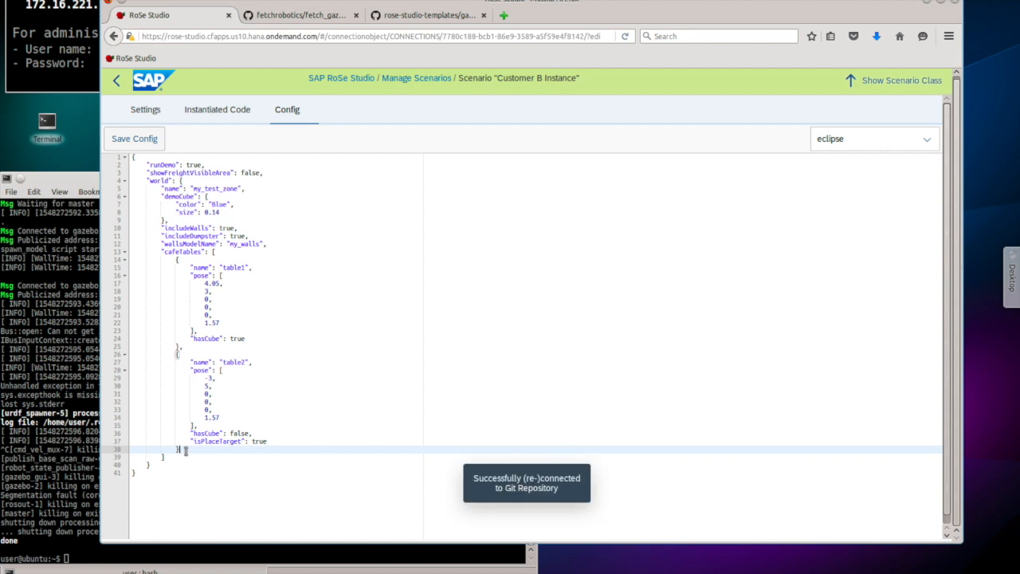
key("ctrl+v")
left_click(246, 456)
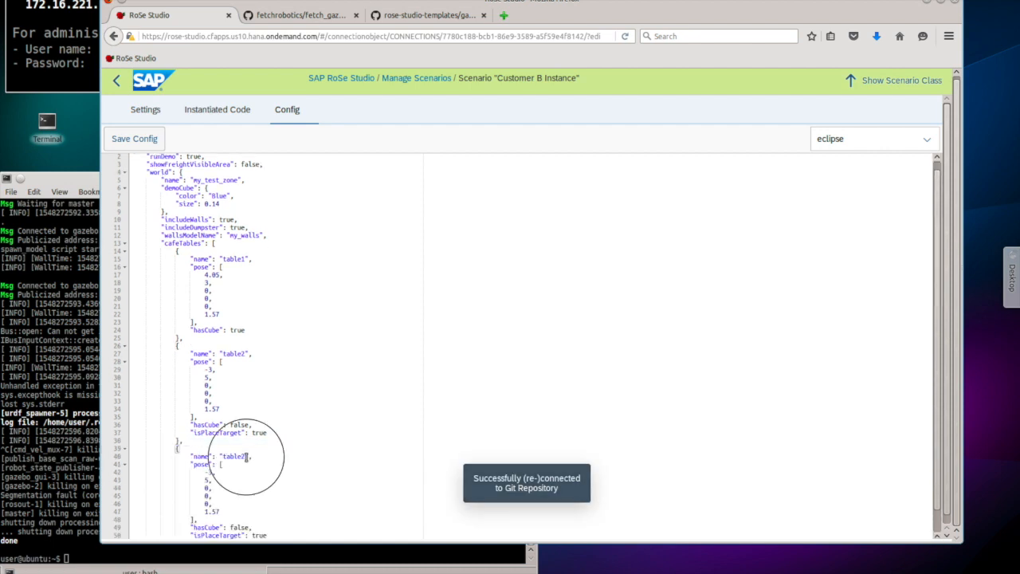
type("3")
Step: Set table2's isPlaceTarget to false and save the configuration
left_click(212, 472)
key("alt+Down")
double_click(260, 433)
type("false")
left_click(137, 139)
left_click(212, 110)
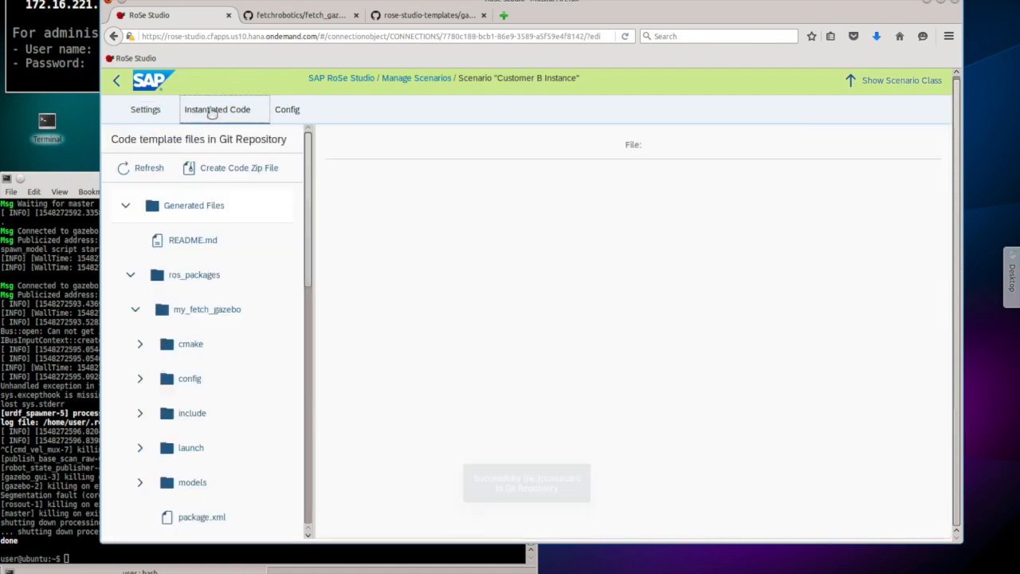
Step: Create the Customer B Instance code zip file and bring Konsole to the front
left_click(214, 170)
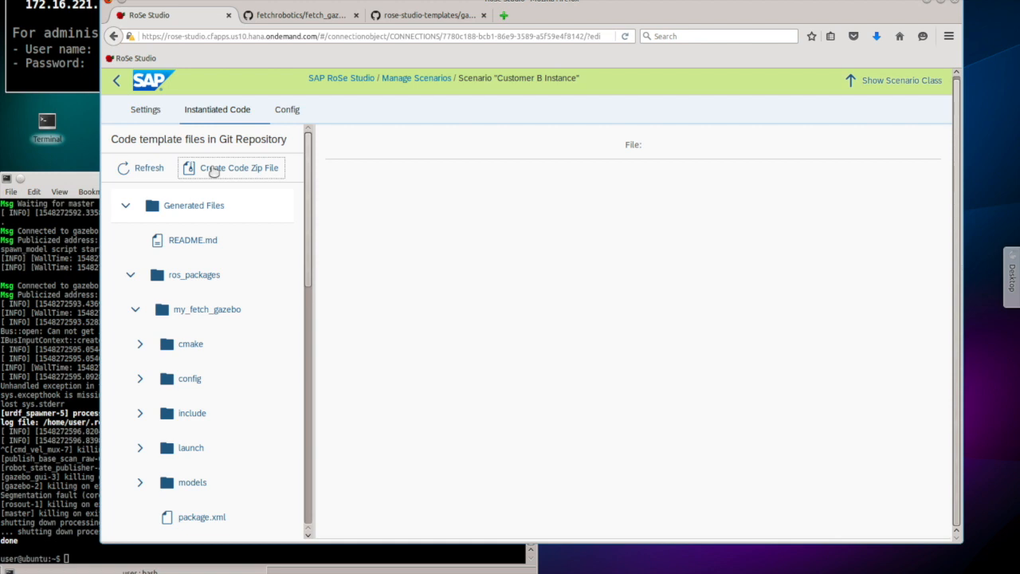
left_click(191, 249)
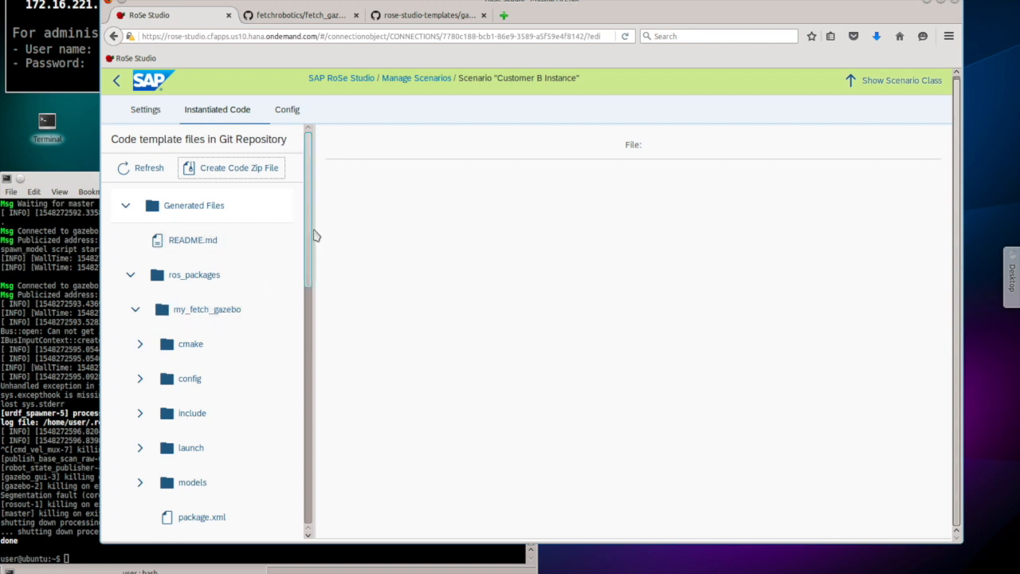
left_click(45, 284)
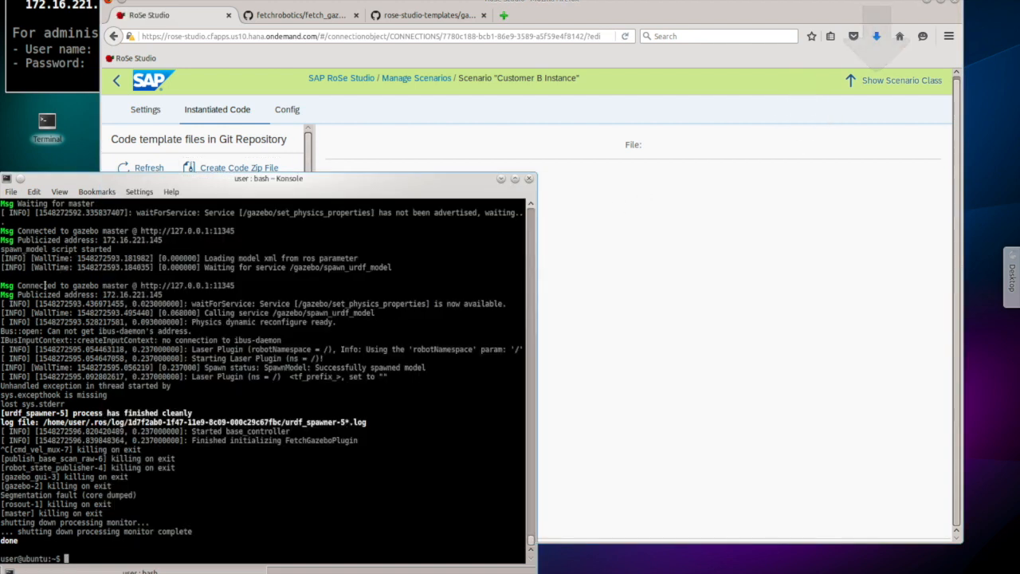
Step: Run ls ~/Downloads/ to confirm both instance zip files are present
type("ls")
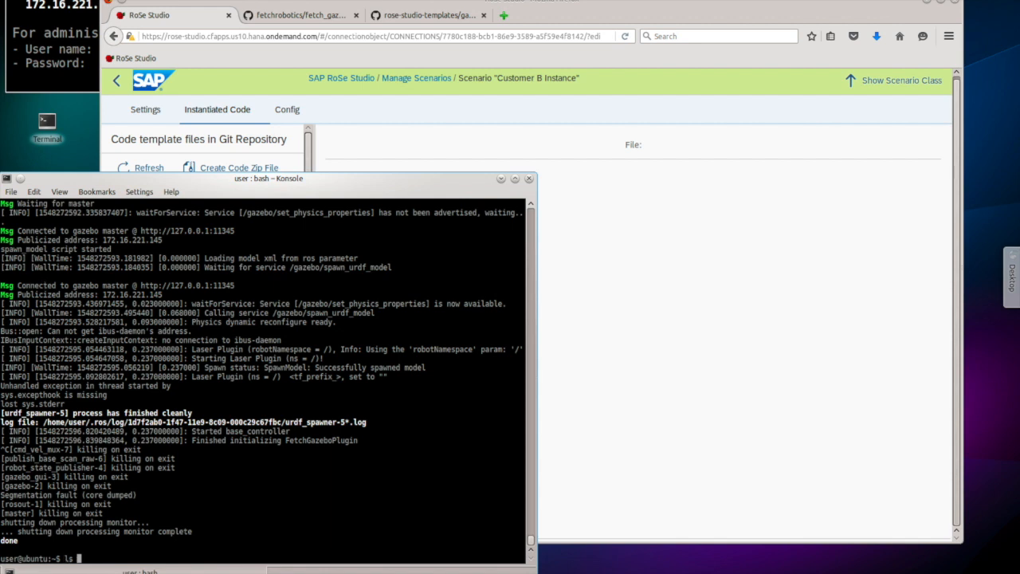
type(" ~/Downloads/")
key("Return")
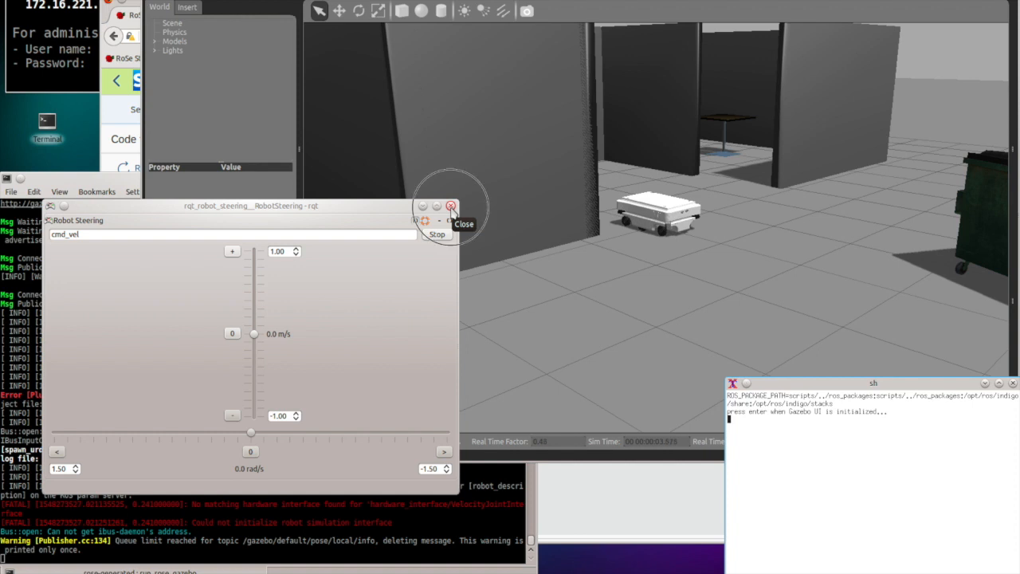
Step: Close the rqt Robot Steering and sh windows and zoom out on the MIR 100 world
left_click(451, 206)
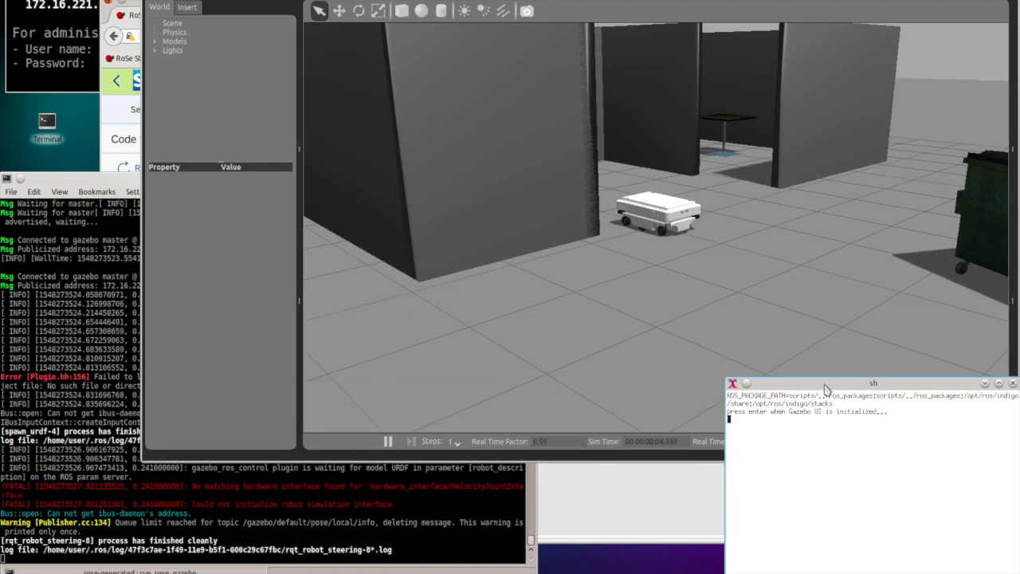
left_click(1014, 385)
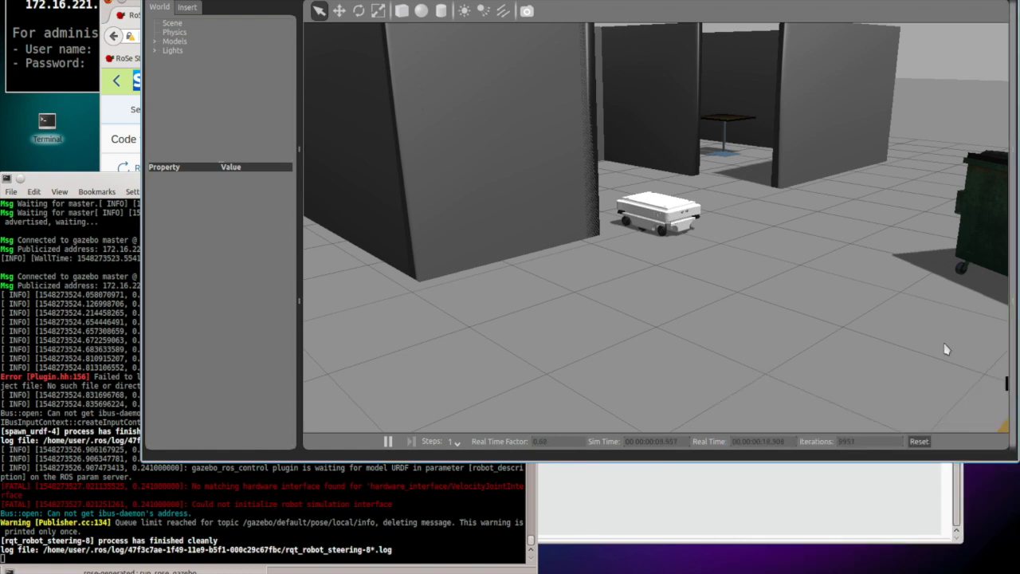
scroll(714, 248, "down", 3)
scroll(713, 248, "down", 2)
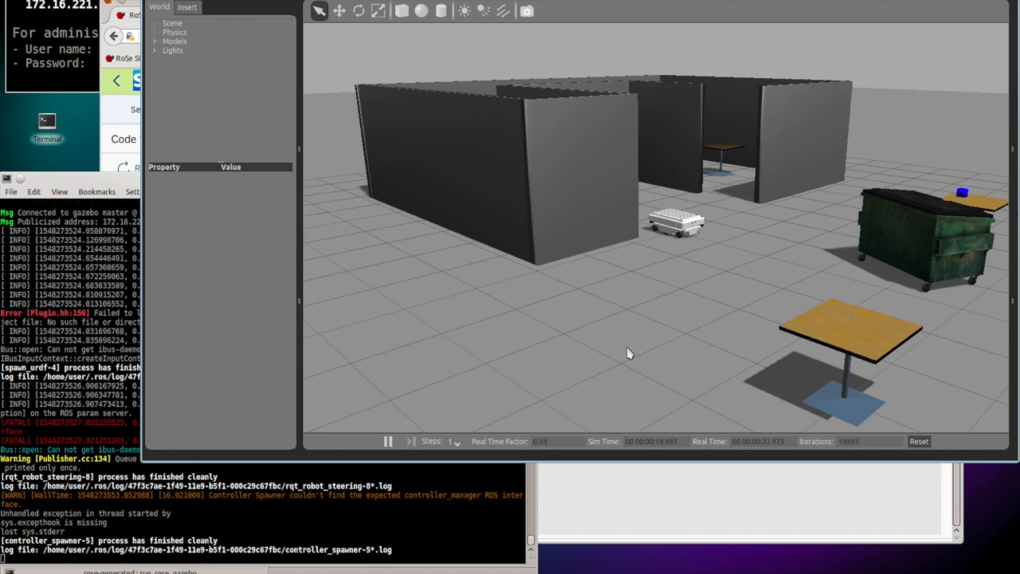
left_click(679, 488)
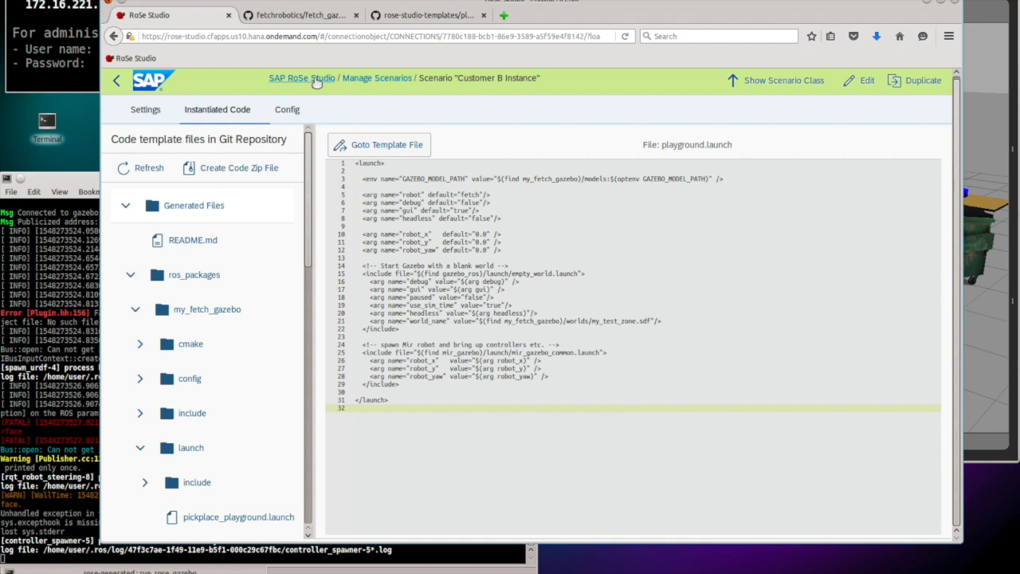
Step: Return to the SAP RoSe Studio start page listing backend systems, robots and connection scenarios
left_click(317, 80)
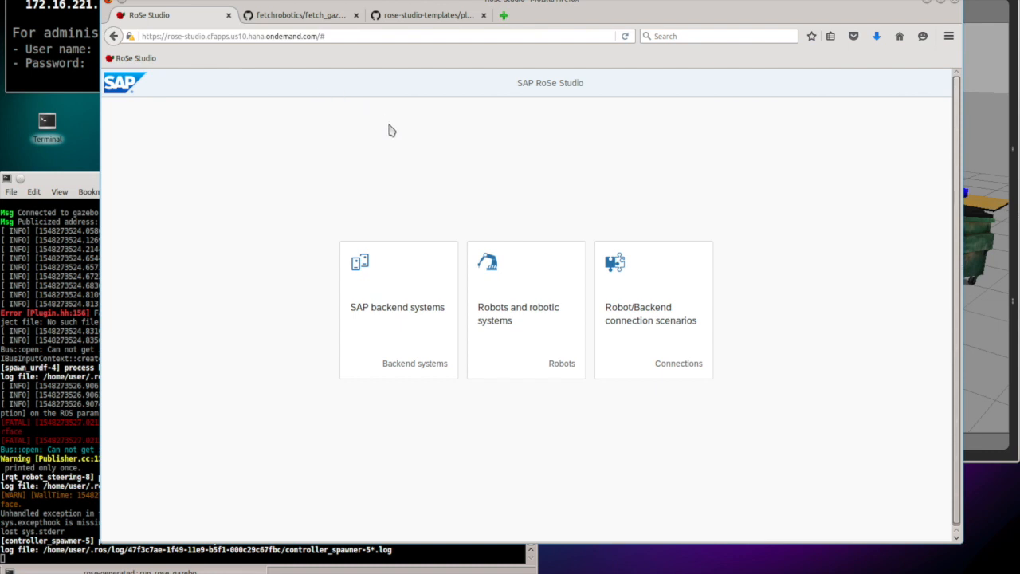